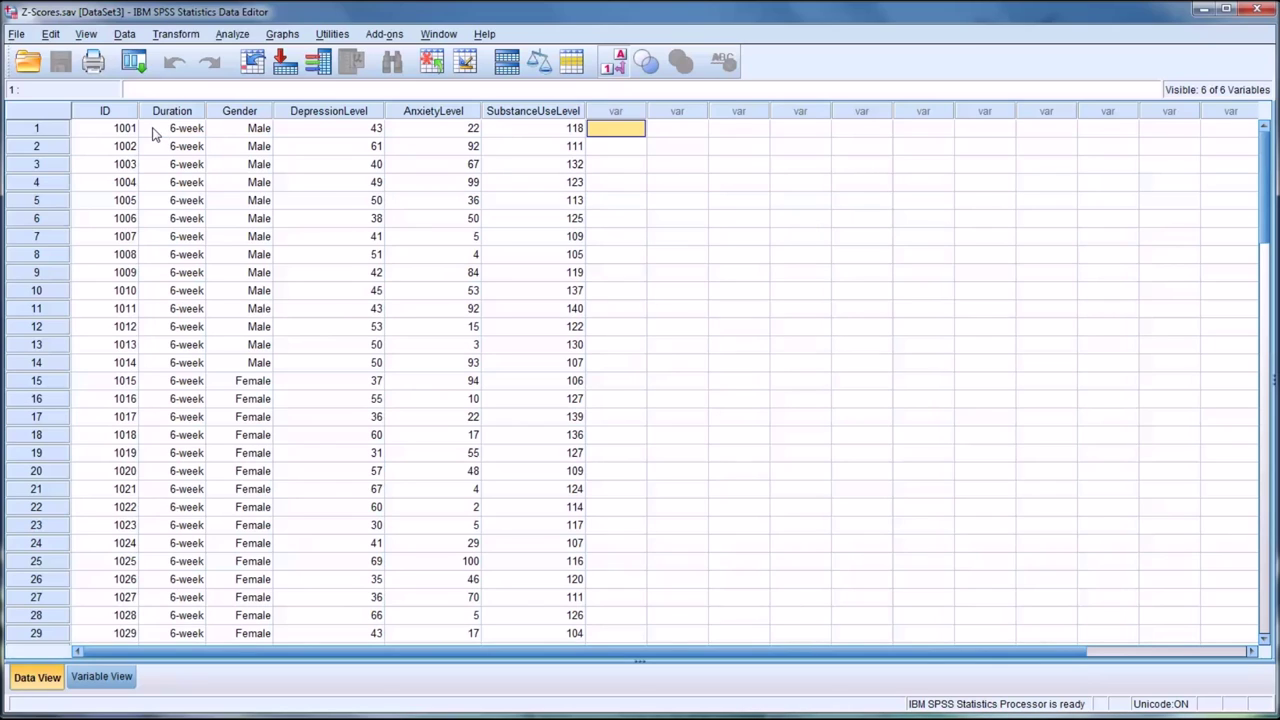
- Inspect the ID and Duration variable values, scrolling through the cases
left_click(106, 111)
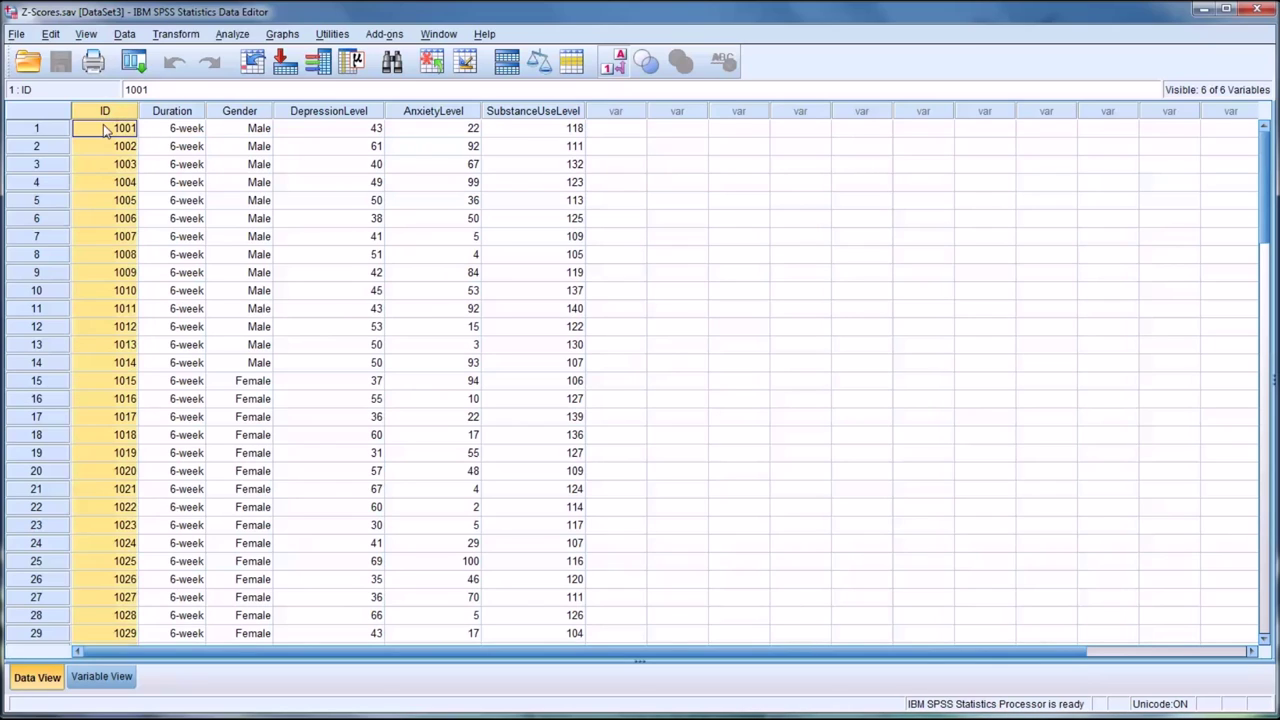
left_click(108, 129)
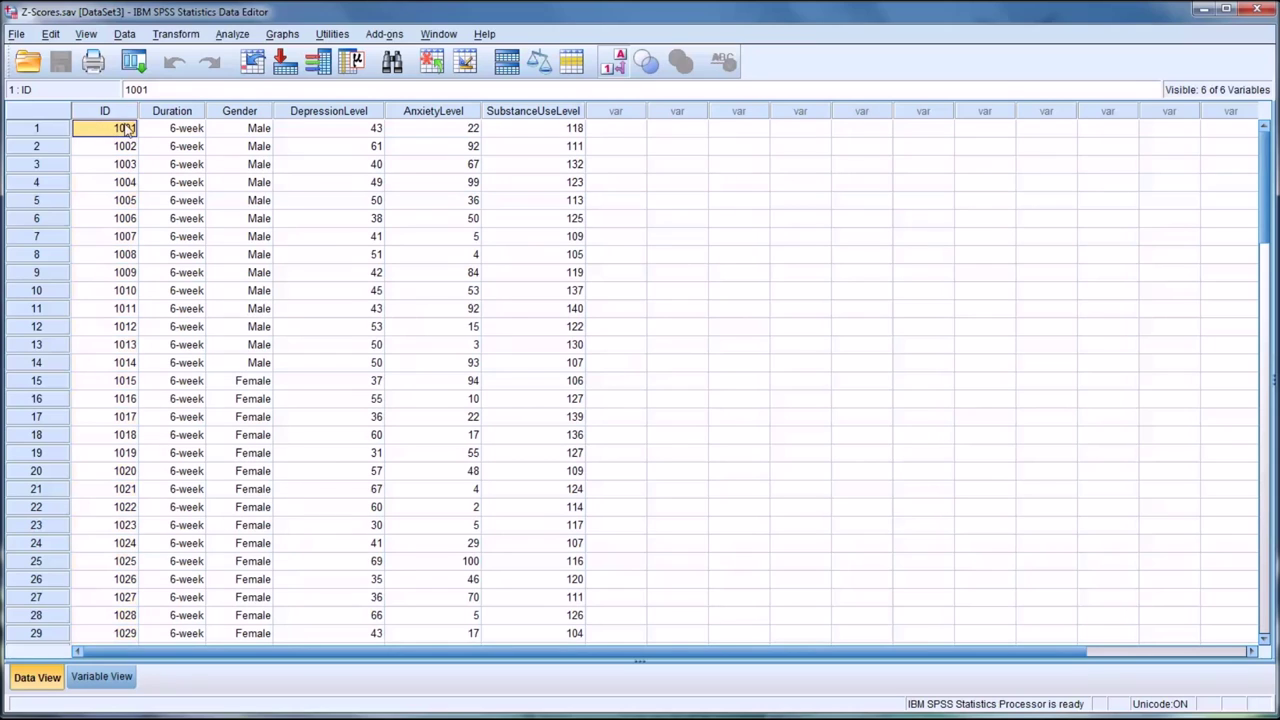
left_click(113, 113)
left_click(158, 117)
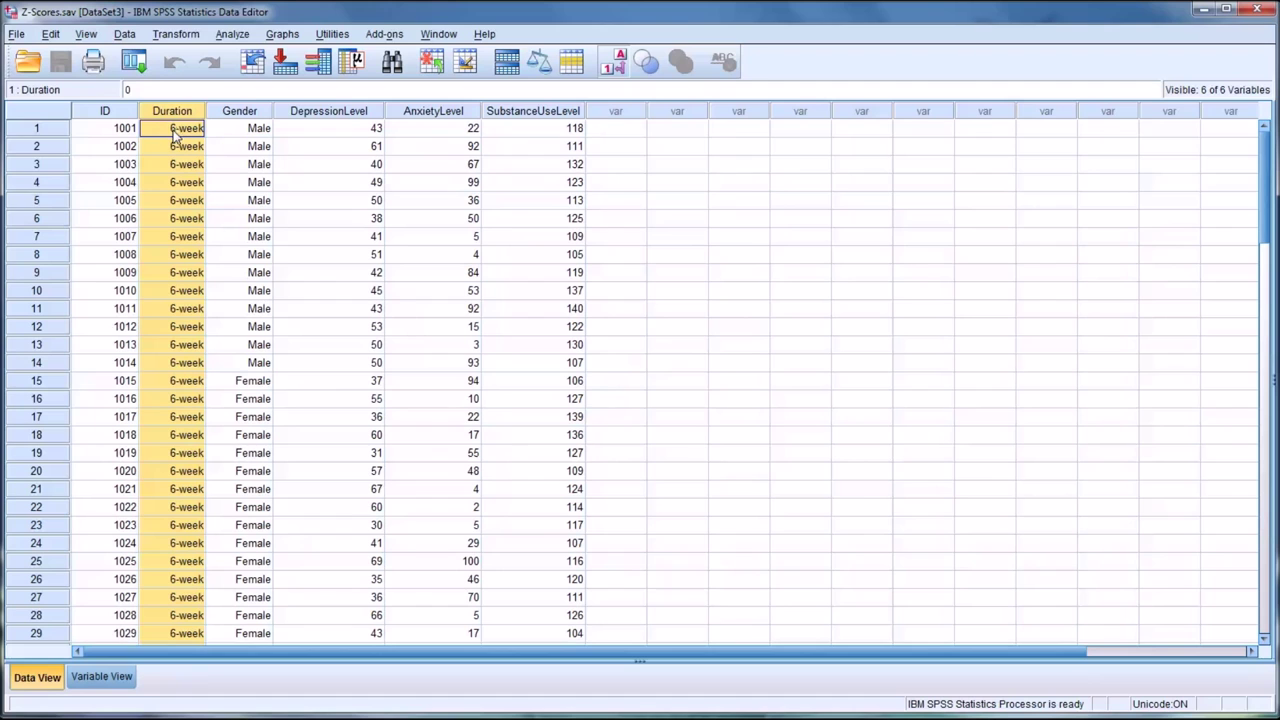
scroll(177, 200, "down", 8)
scroll(175, 230, "down", 9)
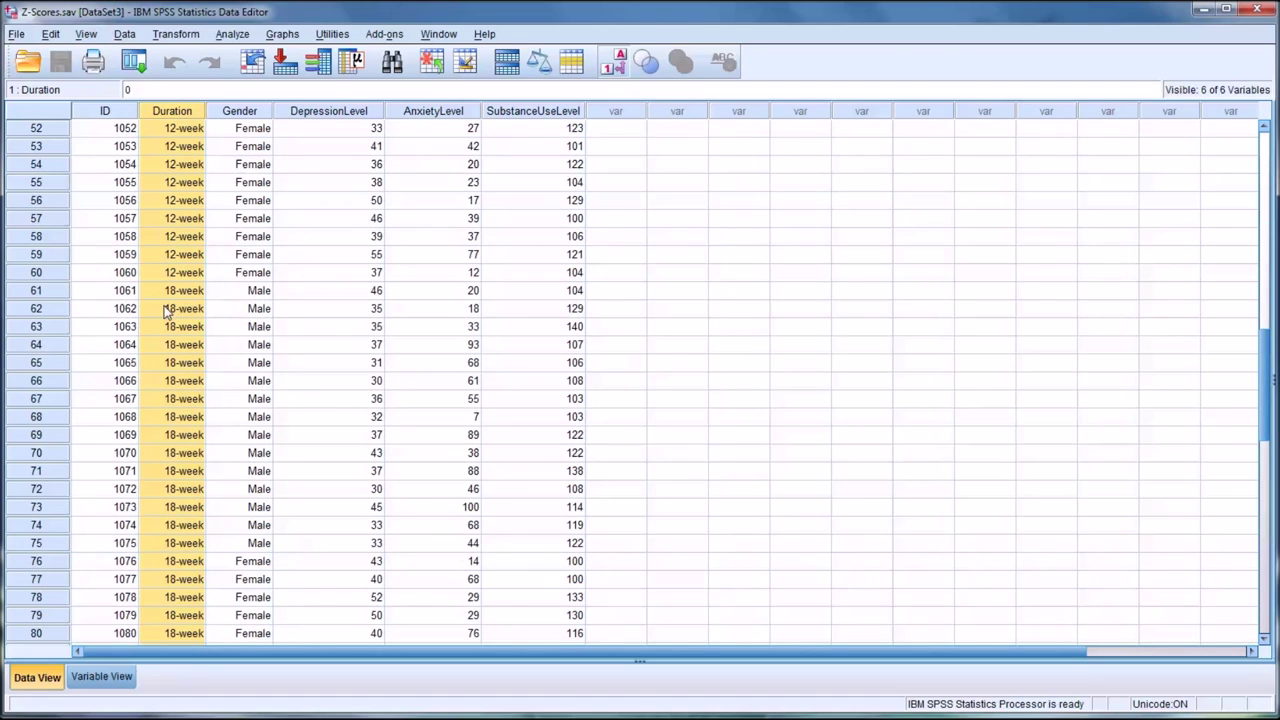
scroll(168, 305, "up", 9)
scroll(168, 310, "up", 8)
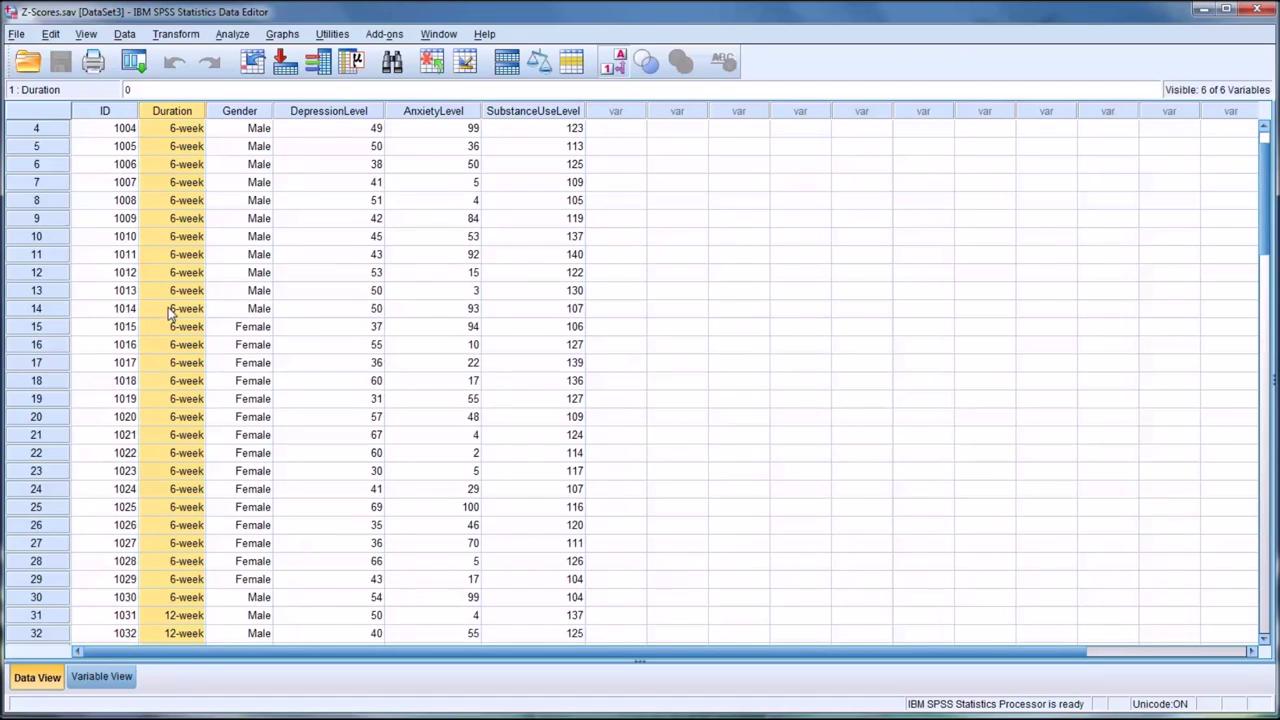
- Inspect the Gender, DepressionLevel, AnxietyLevel and SubstanceUseLevel column values
left_click(237, 111)
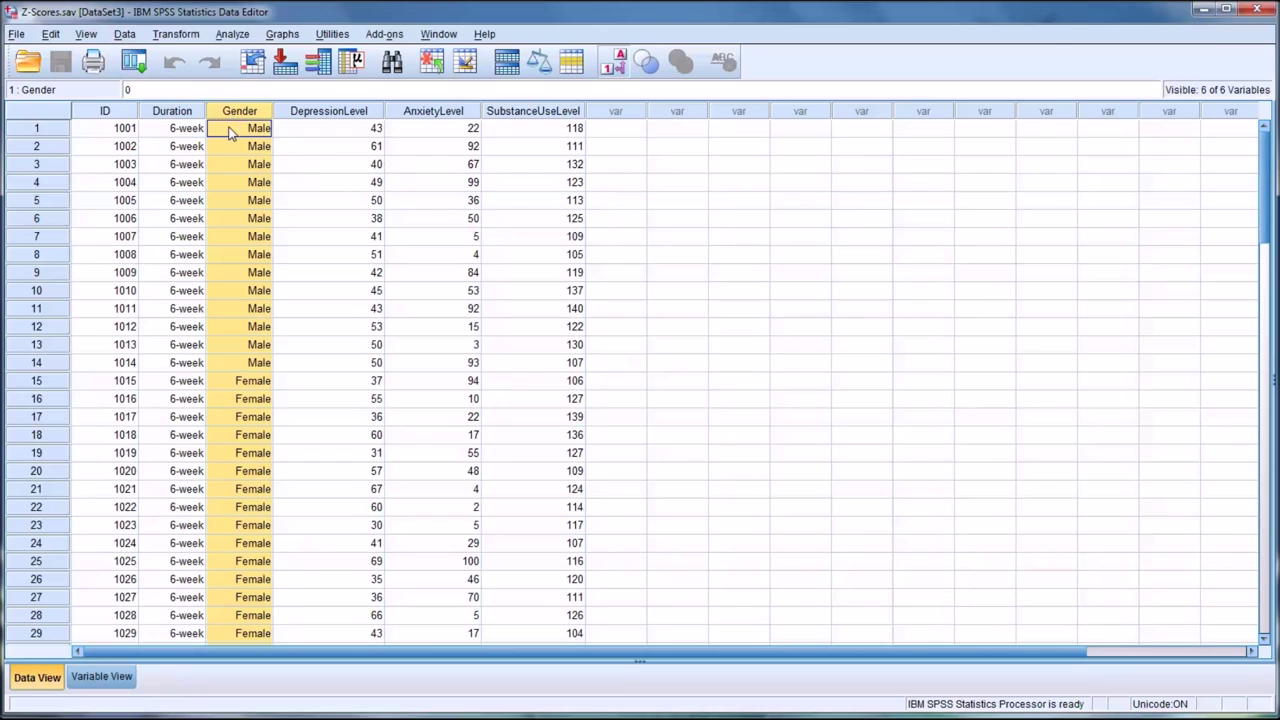
left_click(318, 113)
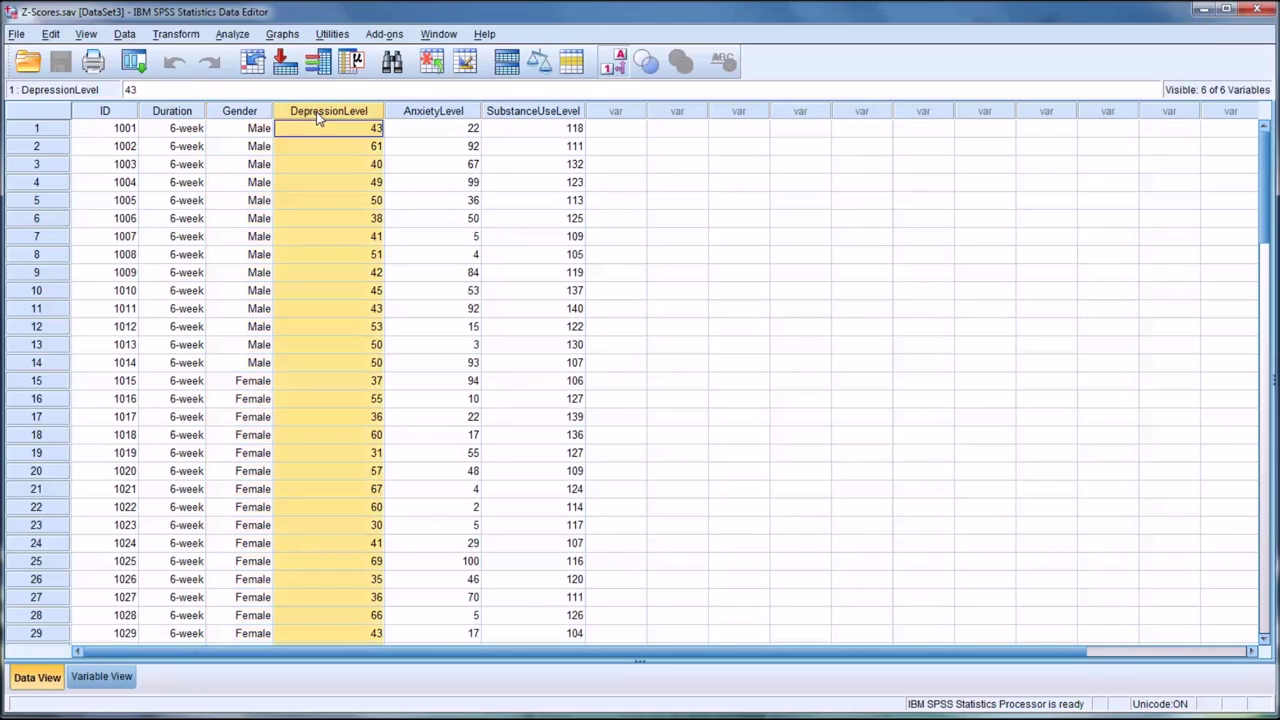
left_click(432, 113)
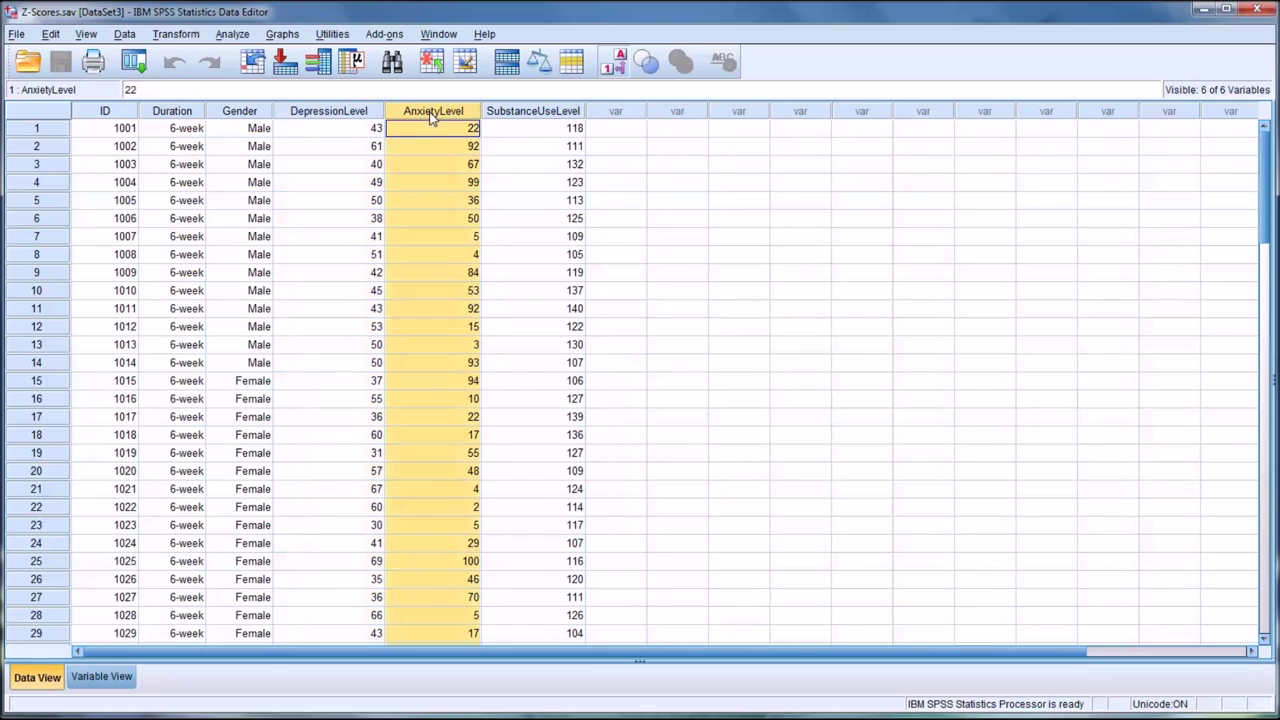
left_click(527, 114)
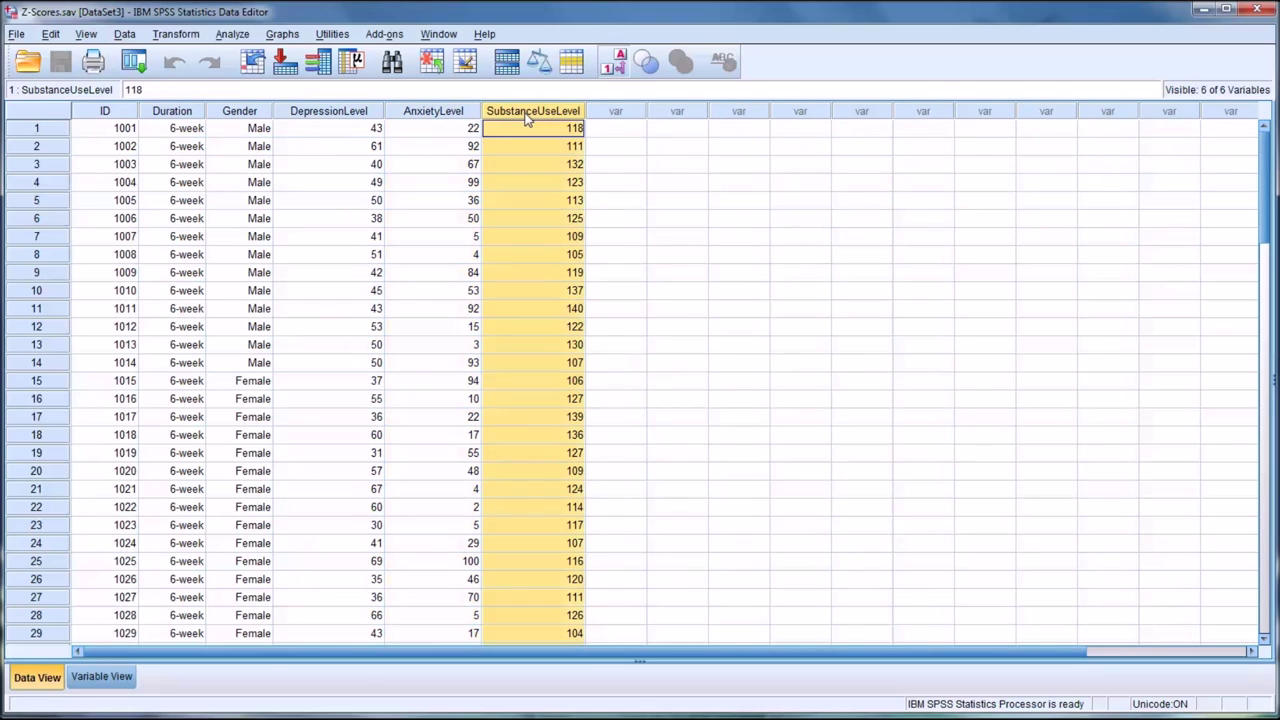
left_click(598, 135)
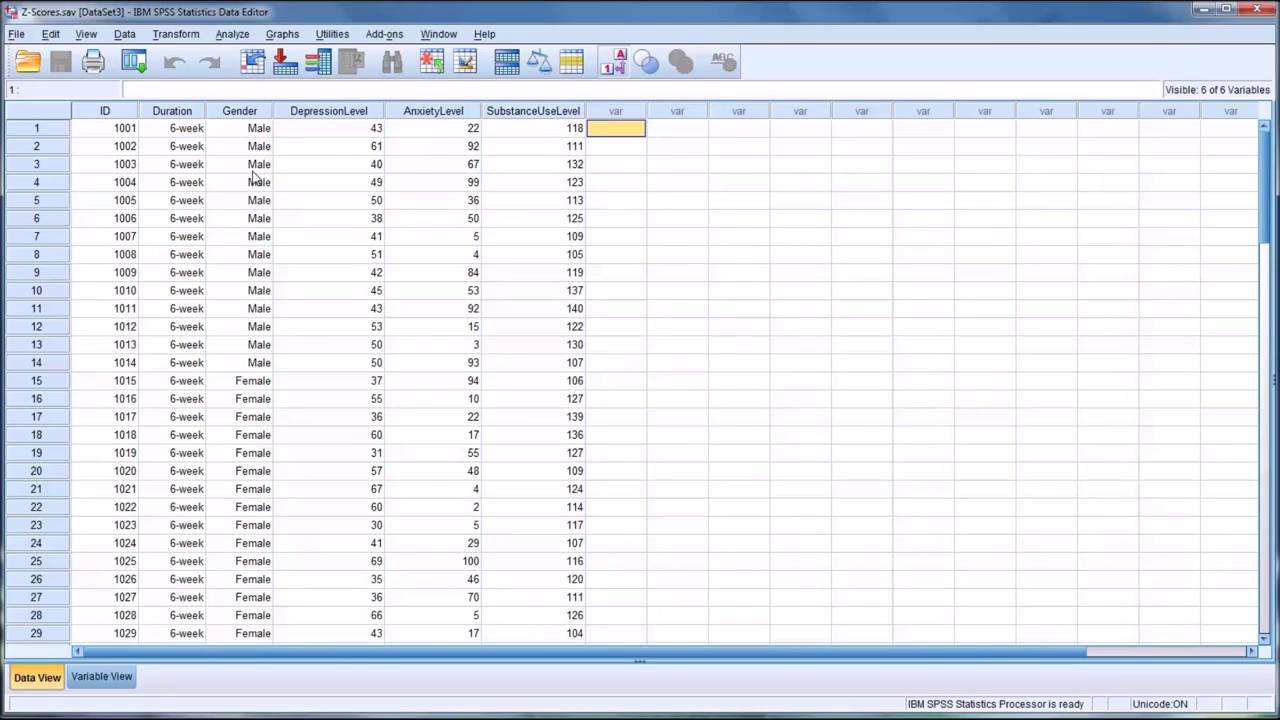
- Widen the AnxietyLevel column and check its scores 99 in row 4 and 3 in row 13
scroll(107, 163, "down", 8)
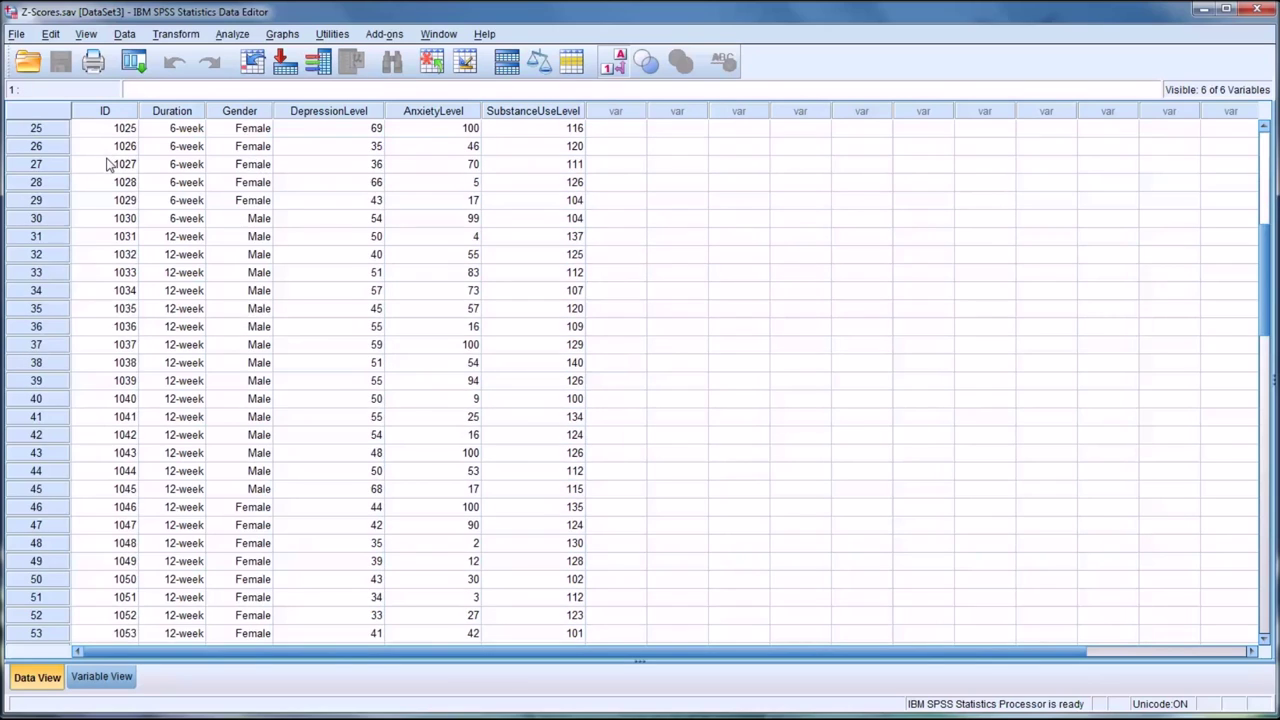
scroll(107, 163, "down", 9)
scroll(107, 163, "up", 11)
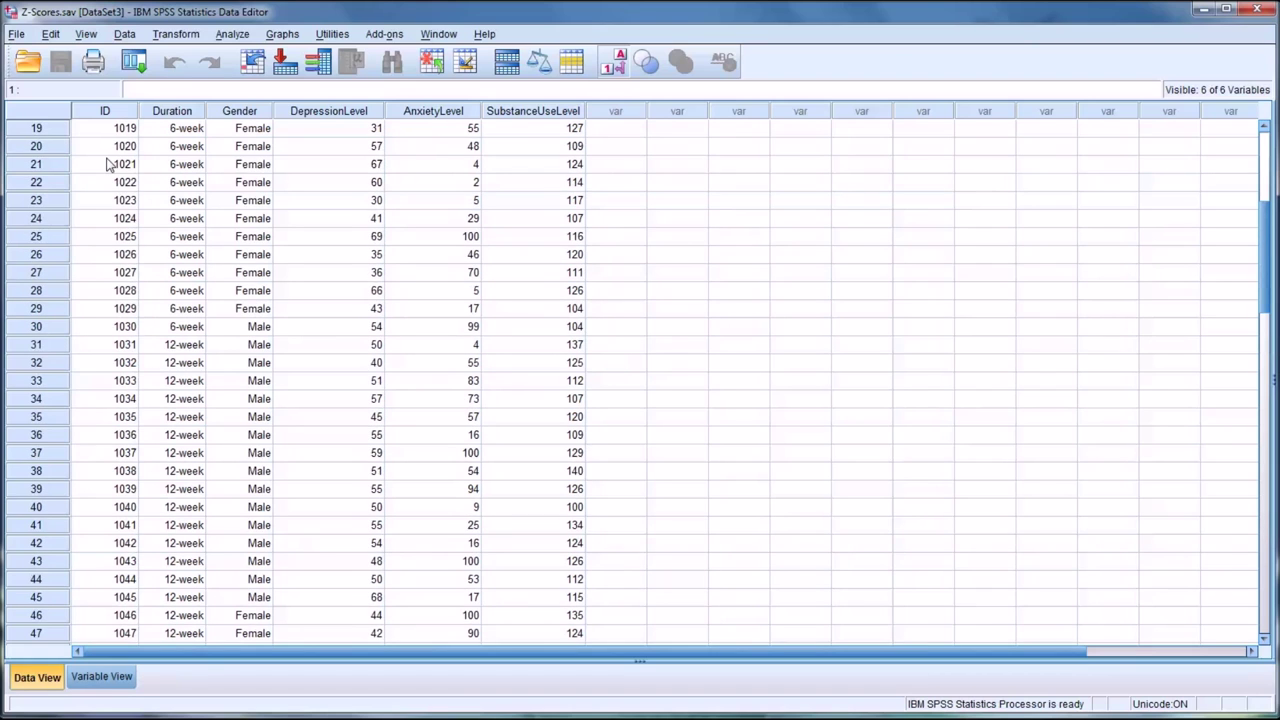
scroll(107, 163, "up", 6)
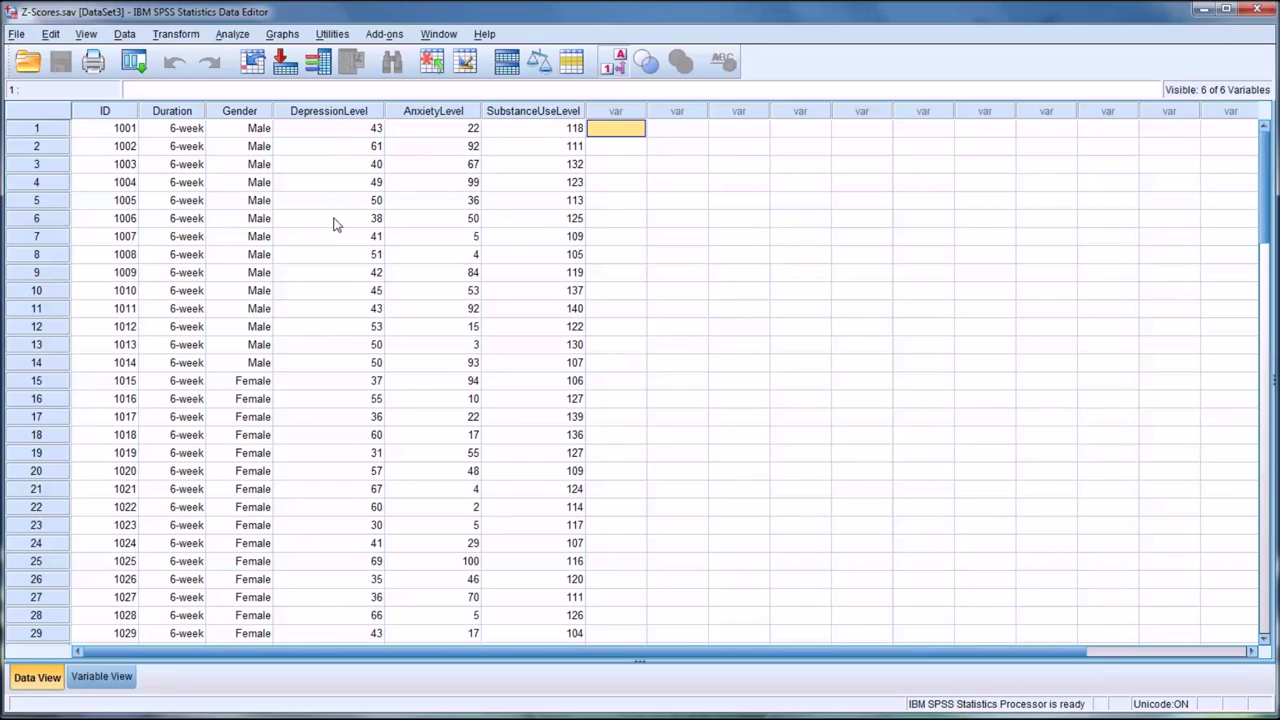
scroll(338, 258, "down", 2)
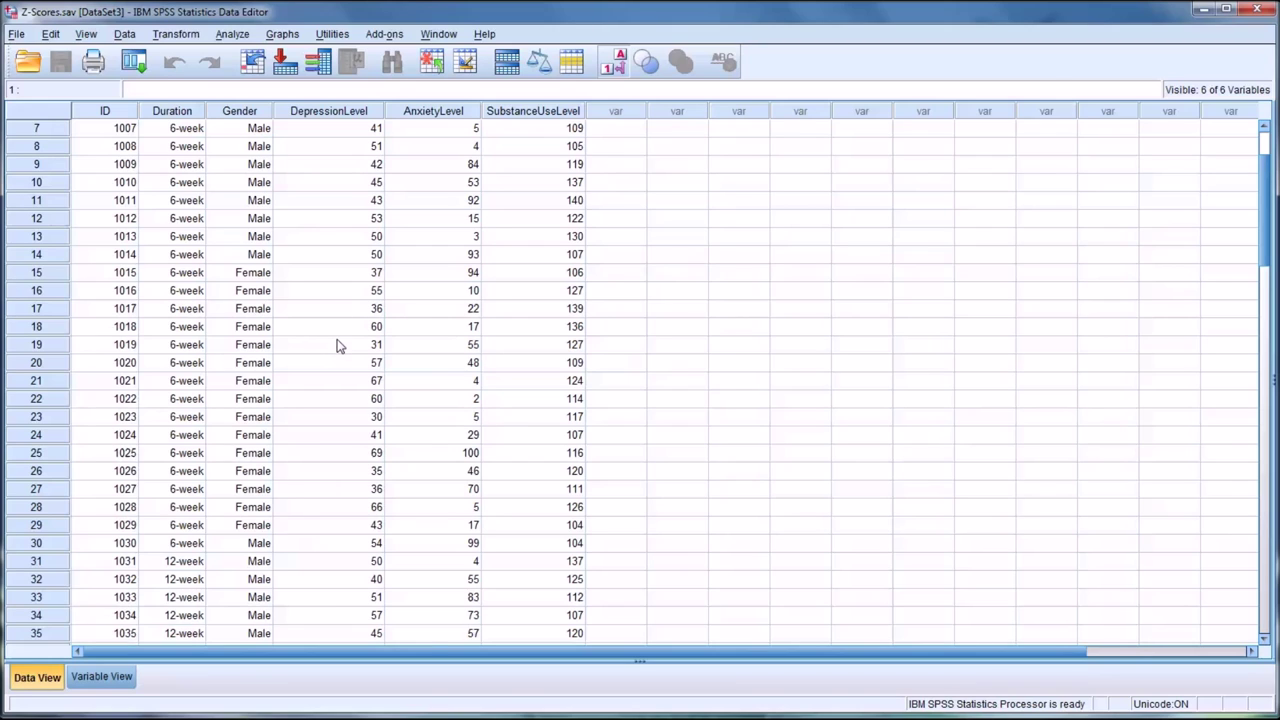
scroll(333, 370, "down", 1)
scroll(335, 392, "up", 3)
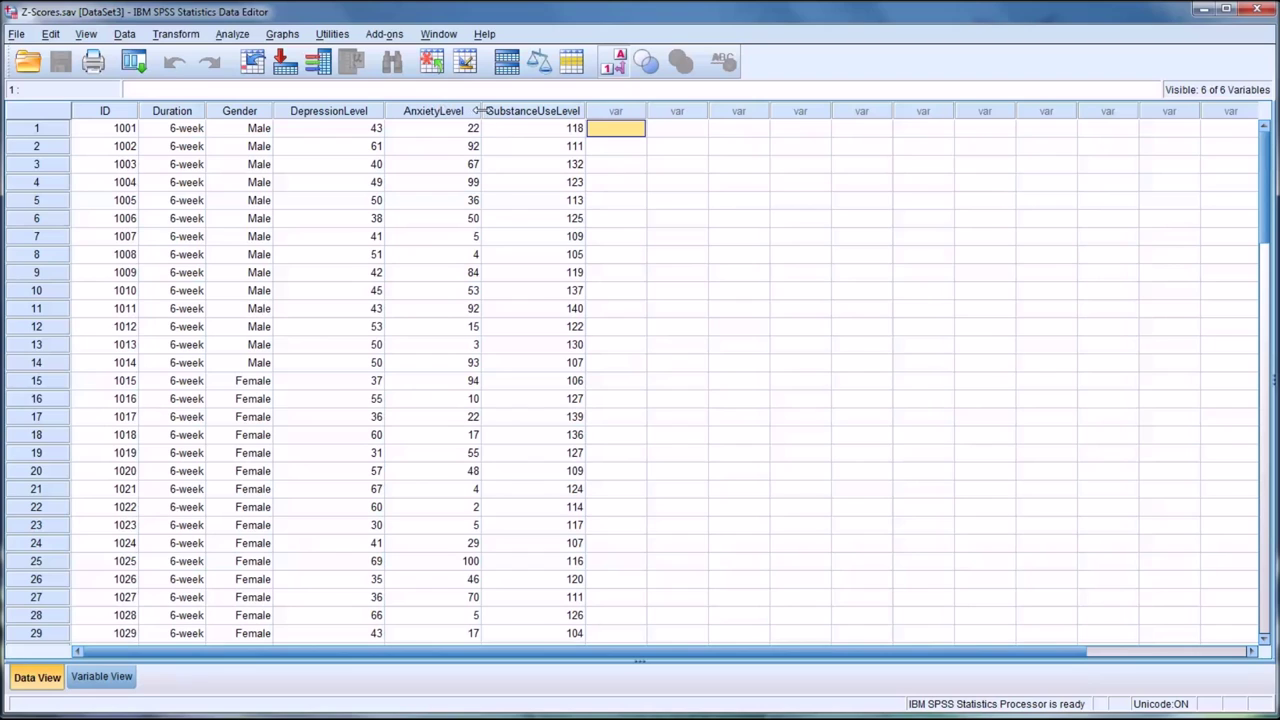
left_click_drag(478, 111, 497, 111)
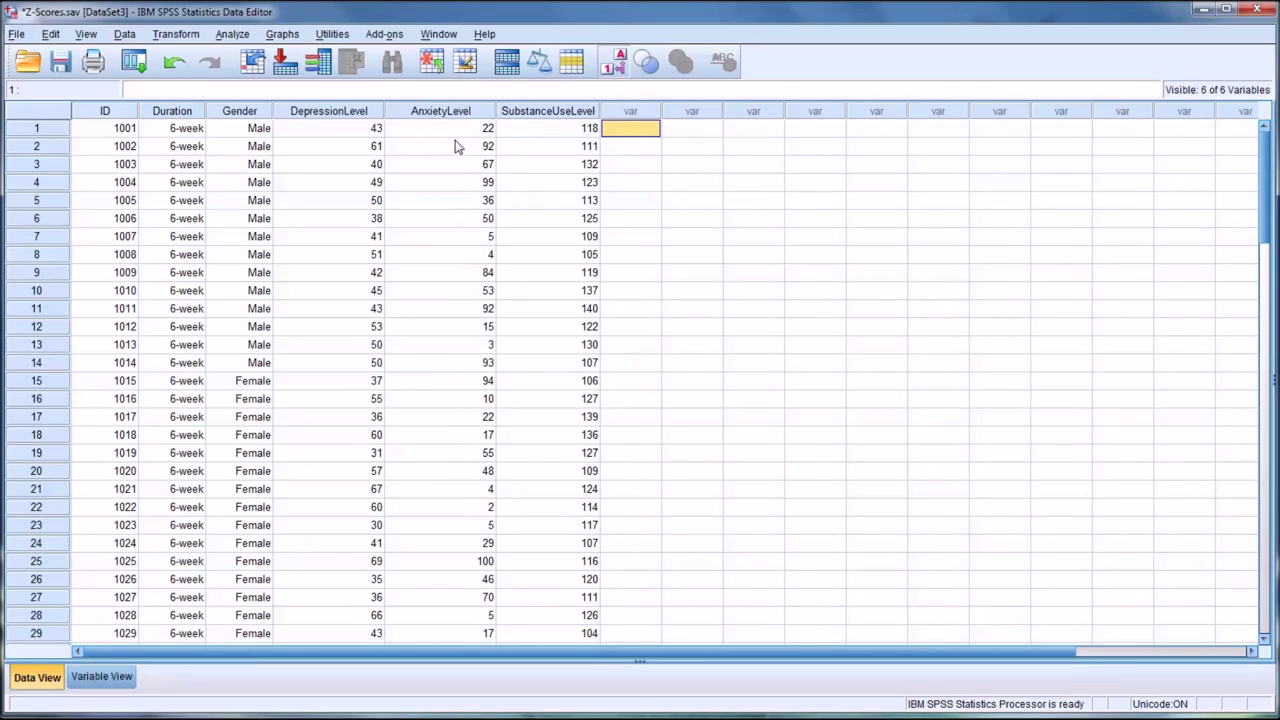
left_click(425, 186)
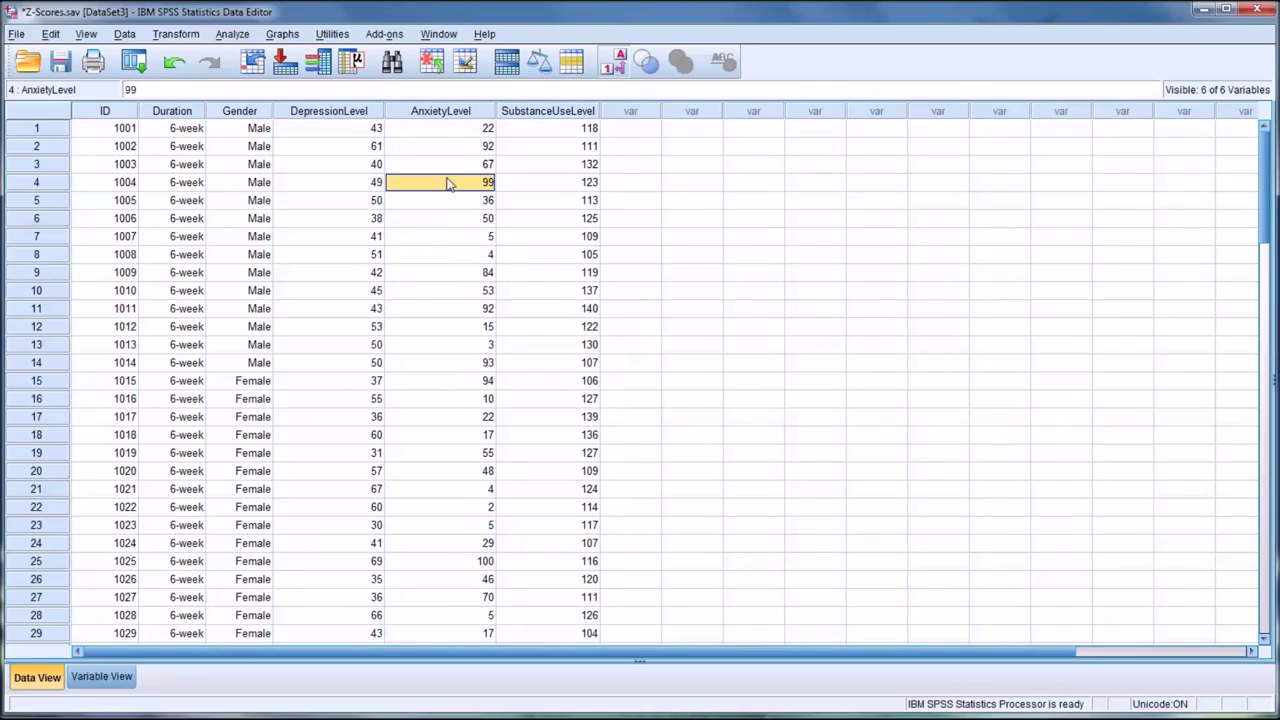
left_click(431, 346)
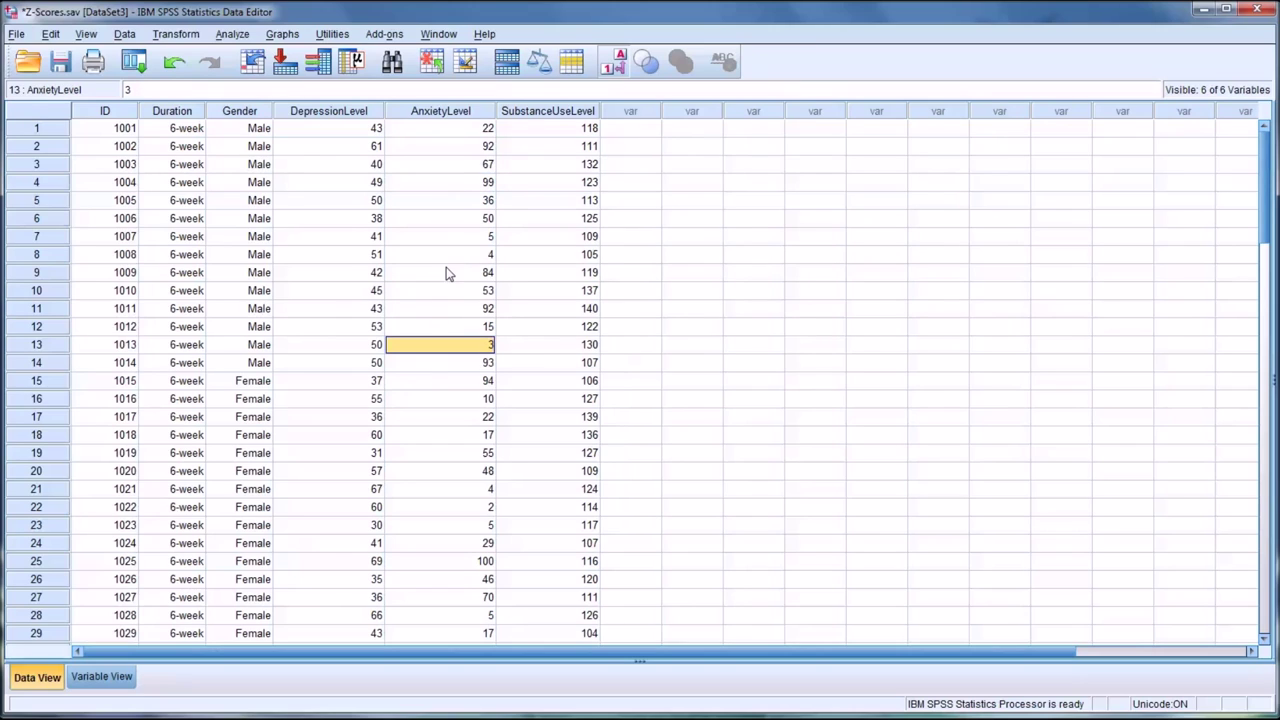
- Widen the SubstanceUseLevel column and check its scores 118, 104 and 140
left_click_drag(600, 112, 613, 113)
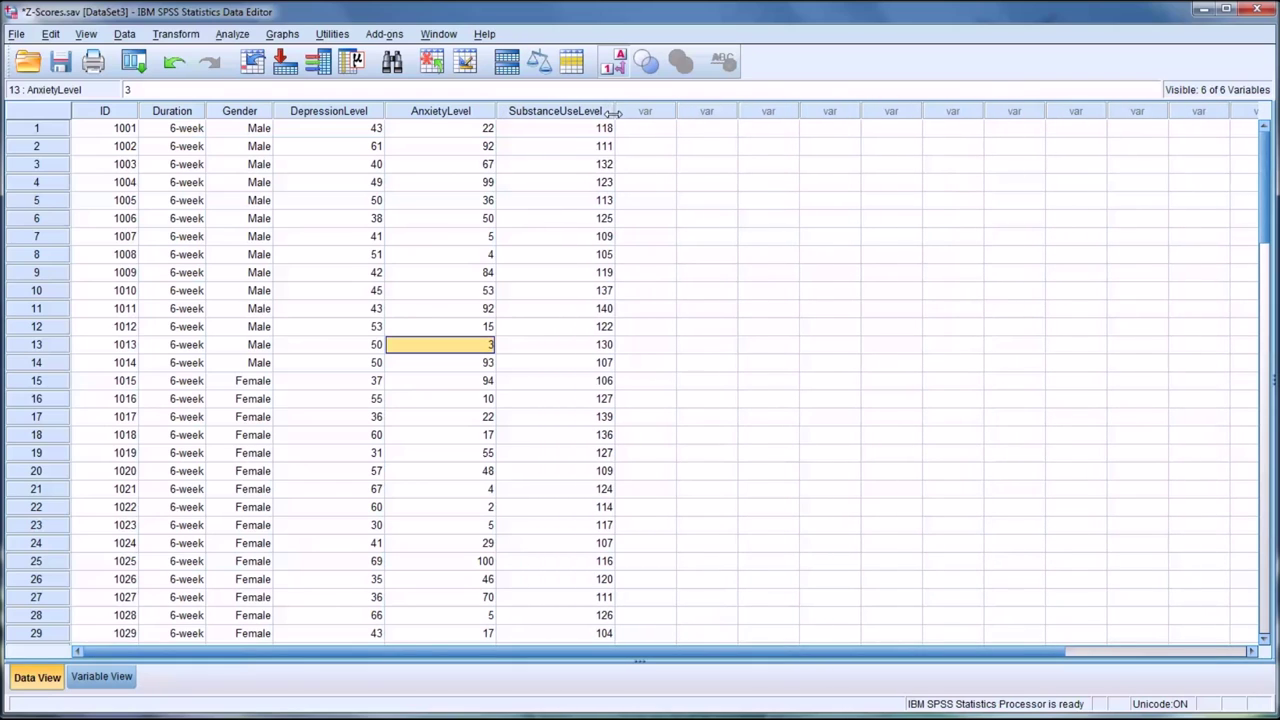
left_click(558, 129)
scroll(558, 253, "down", 2)
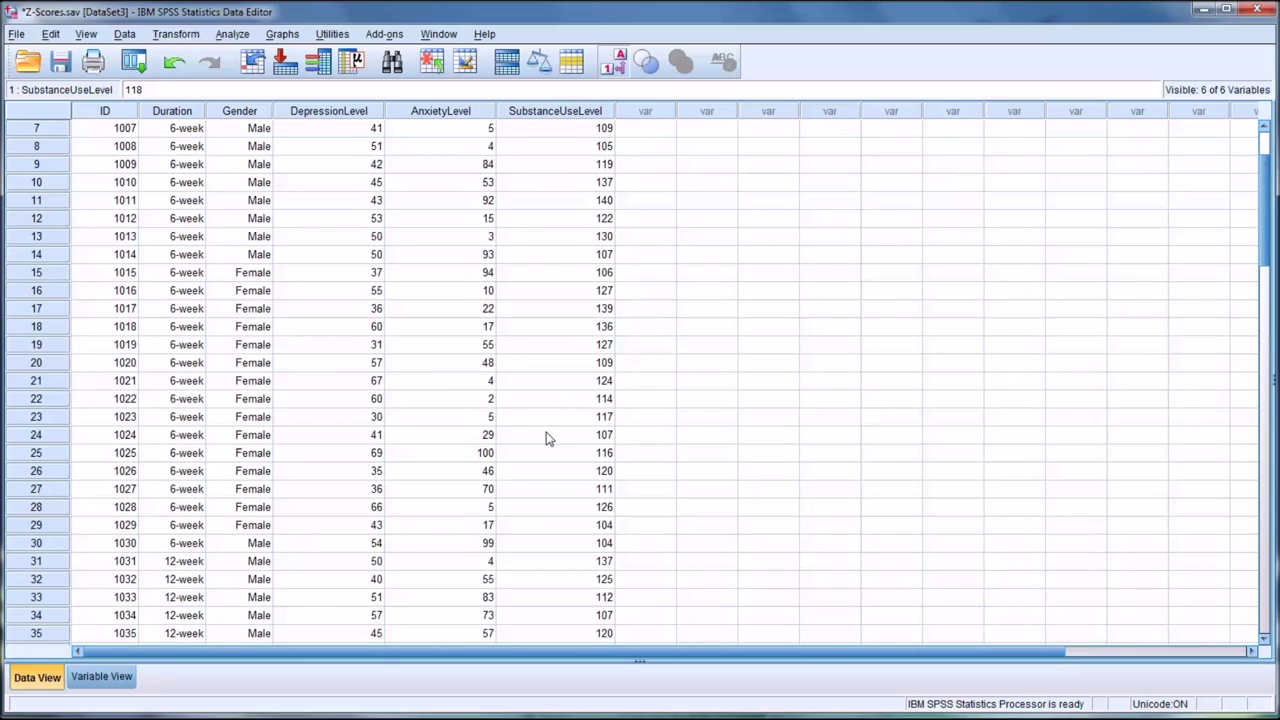
left_click(555, 527)
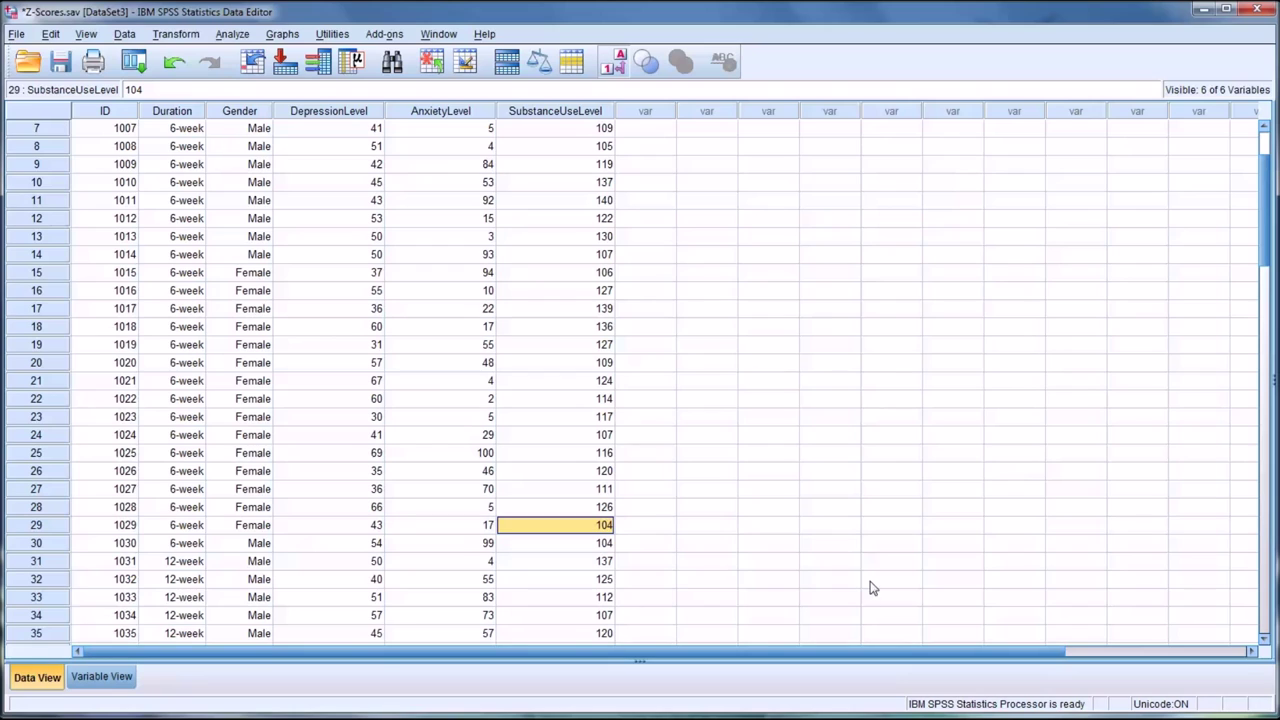
left_click(541, 203)
scroll(546, 222, "up", 2)
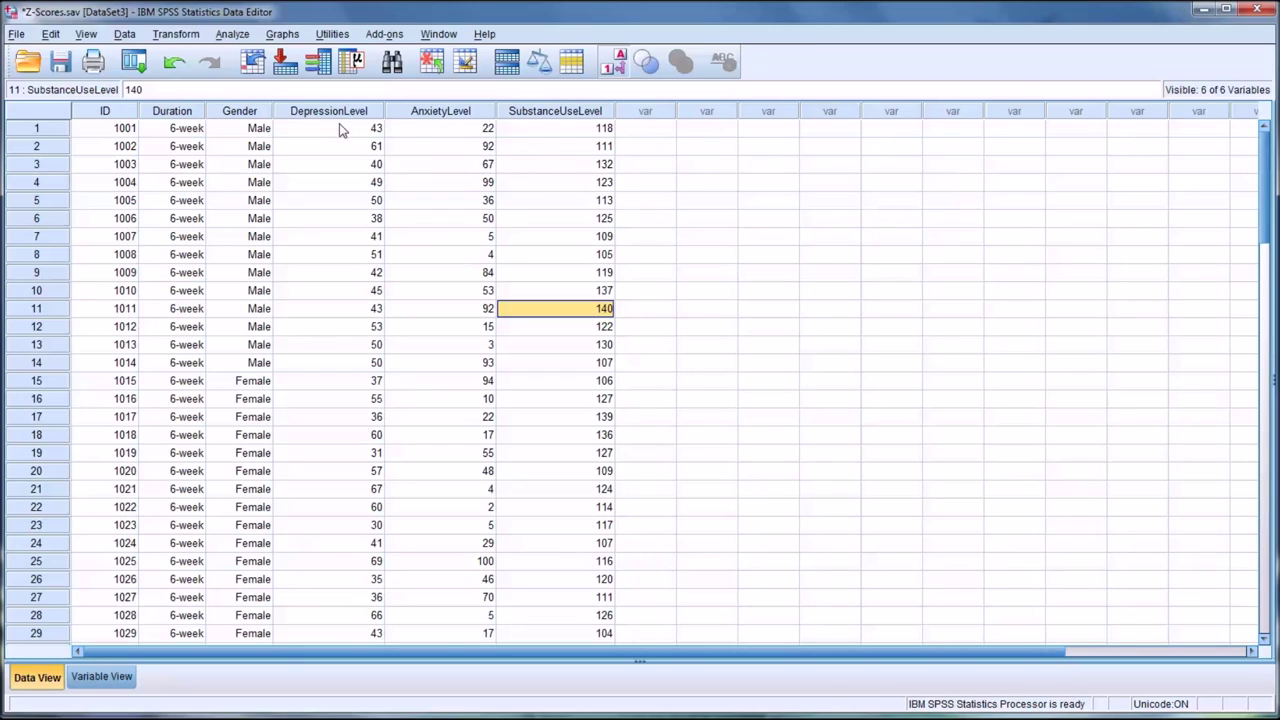
left_click(627, 134)
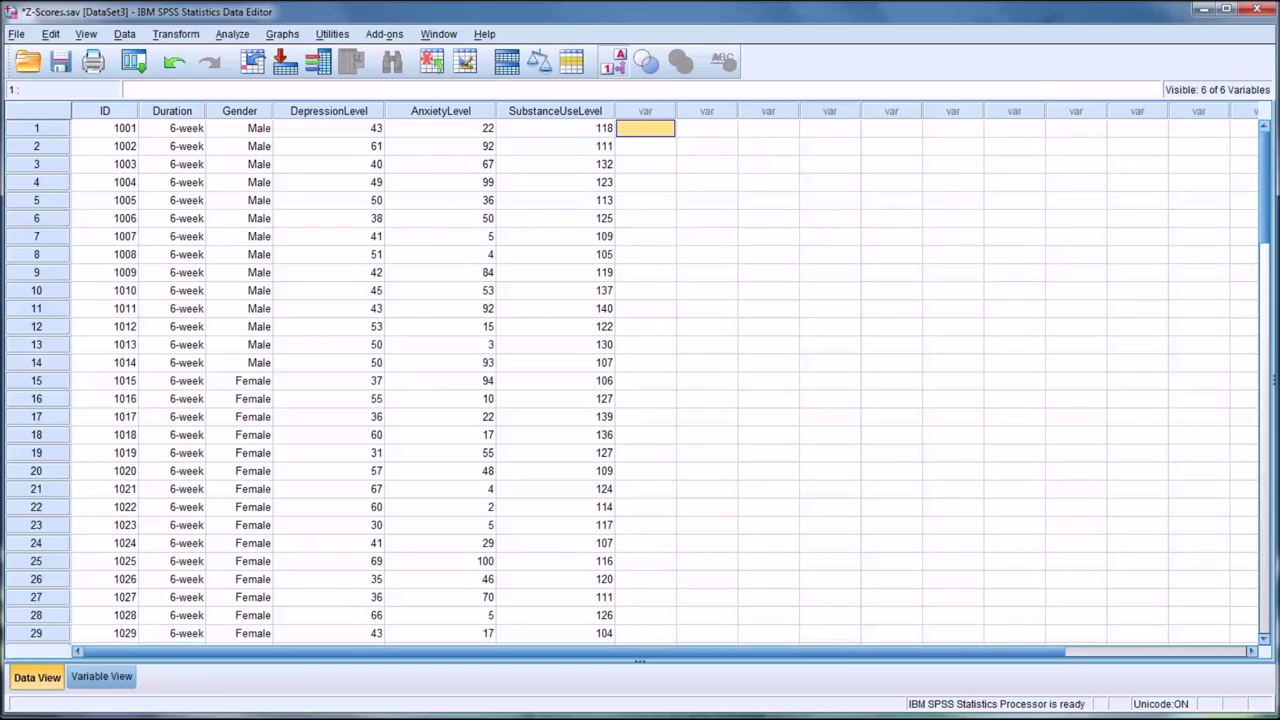
left_click(338, 166)
left_click(421, 168)
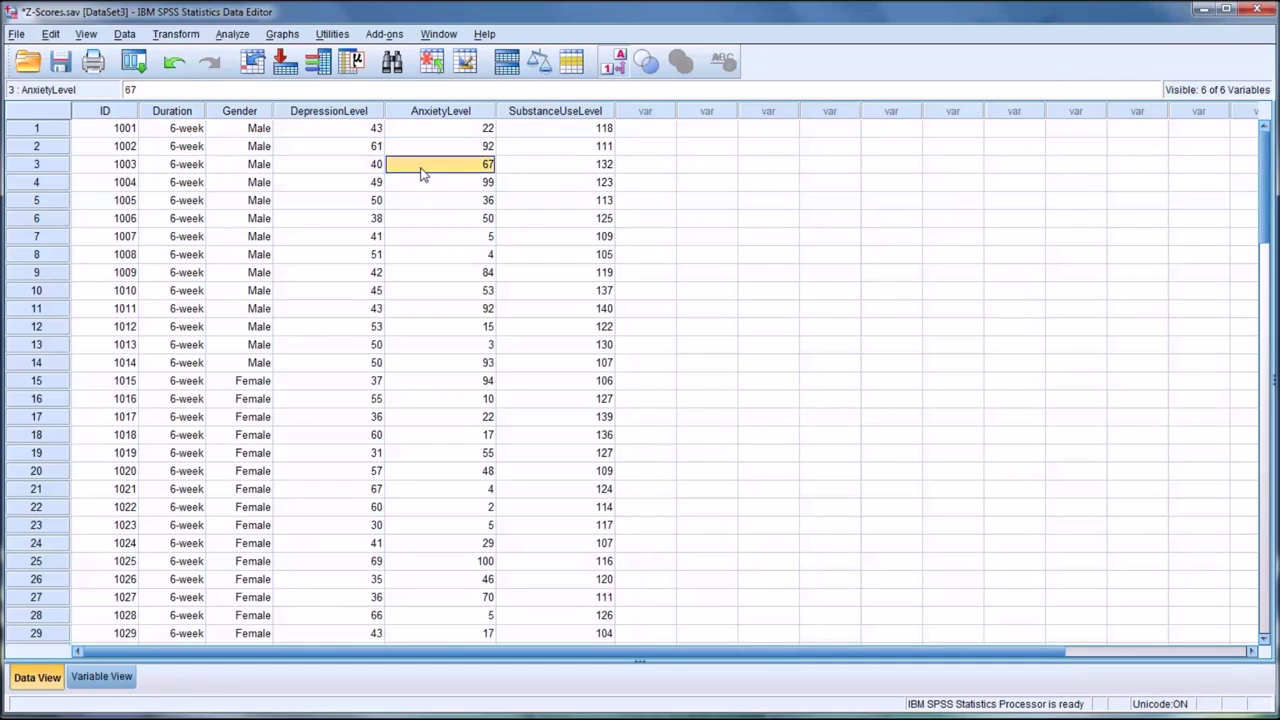
left_click(588, 170)
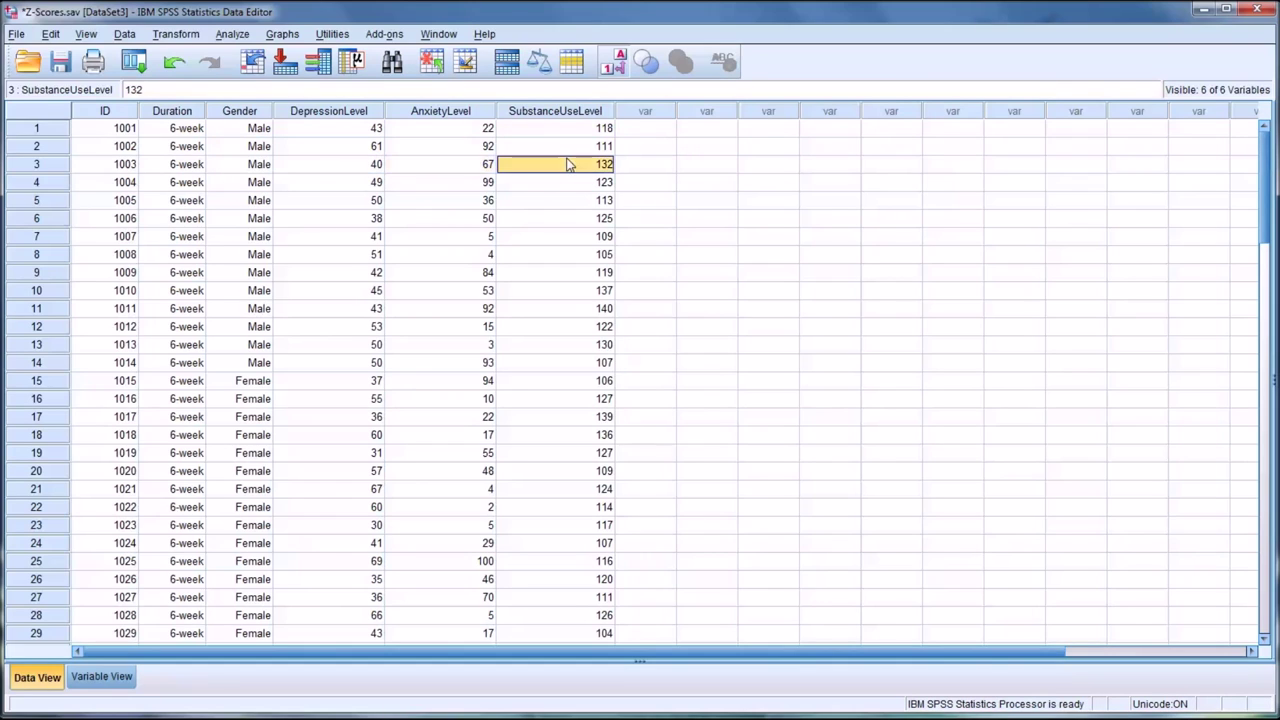
left_click(330, 170)
left_click_drag(350, 172, 523, 175)
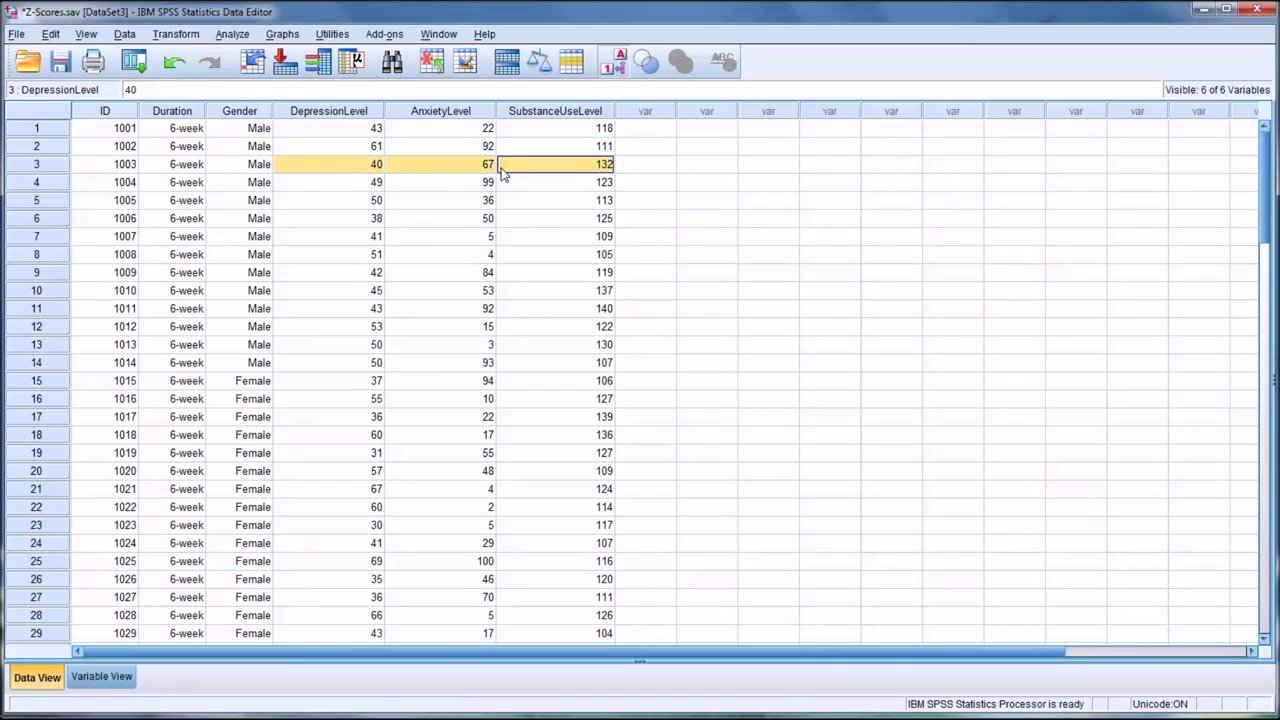
left_click(62, 170)
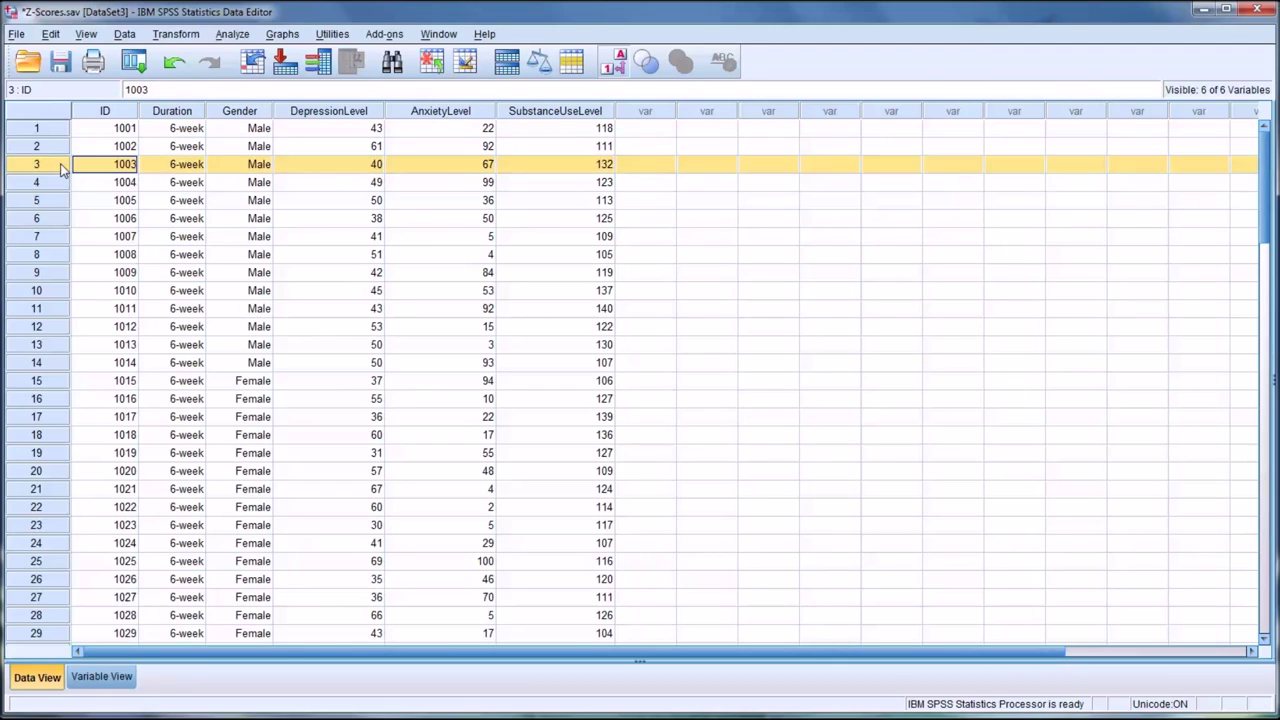
left_click(350, 172)
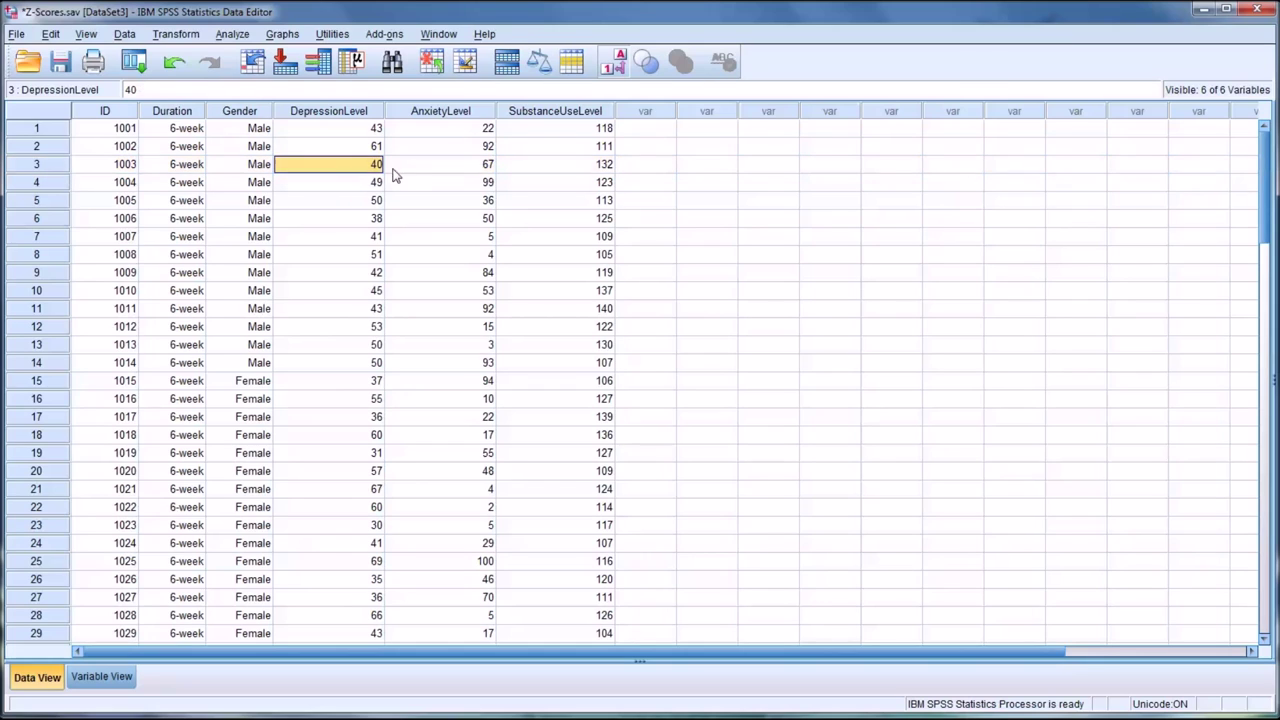
left_click(470, 174)
left_click(533, 176)
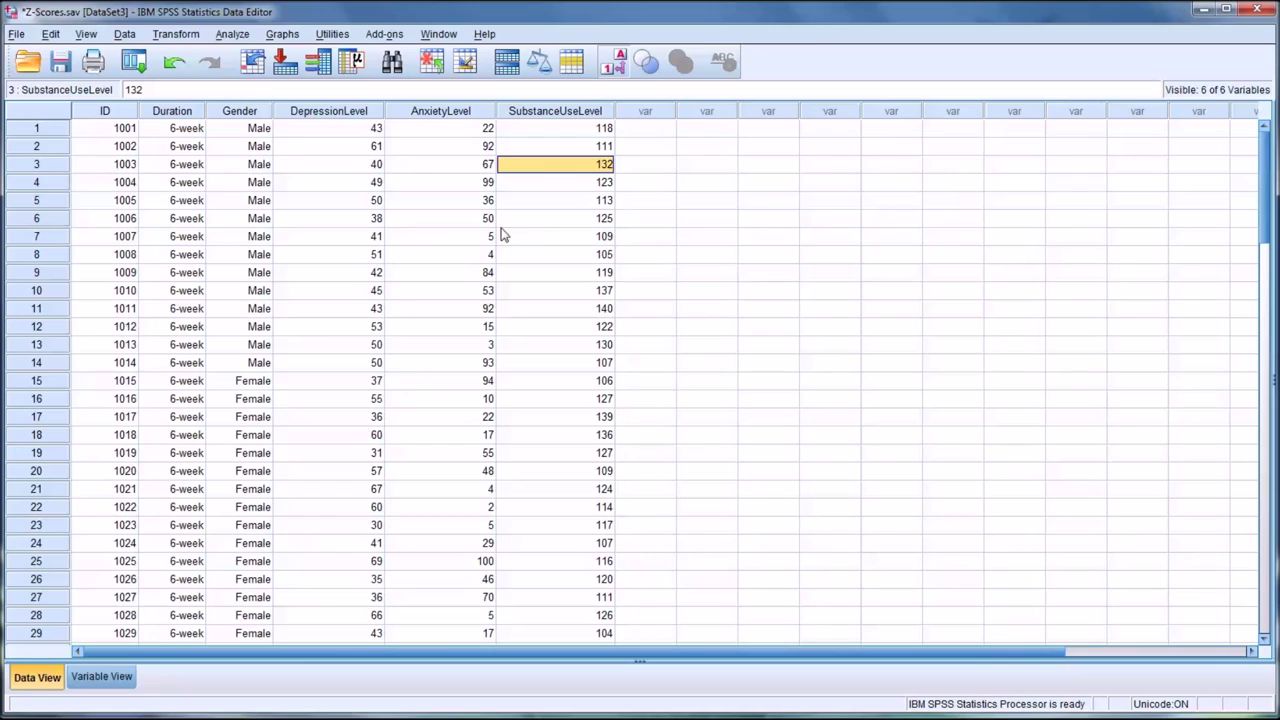
left_click_drag(355, 164, 517, 170)
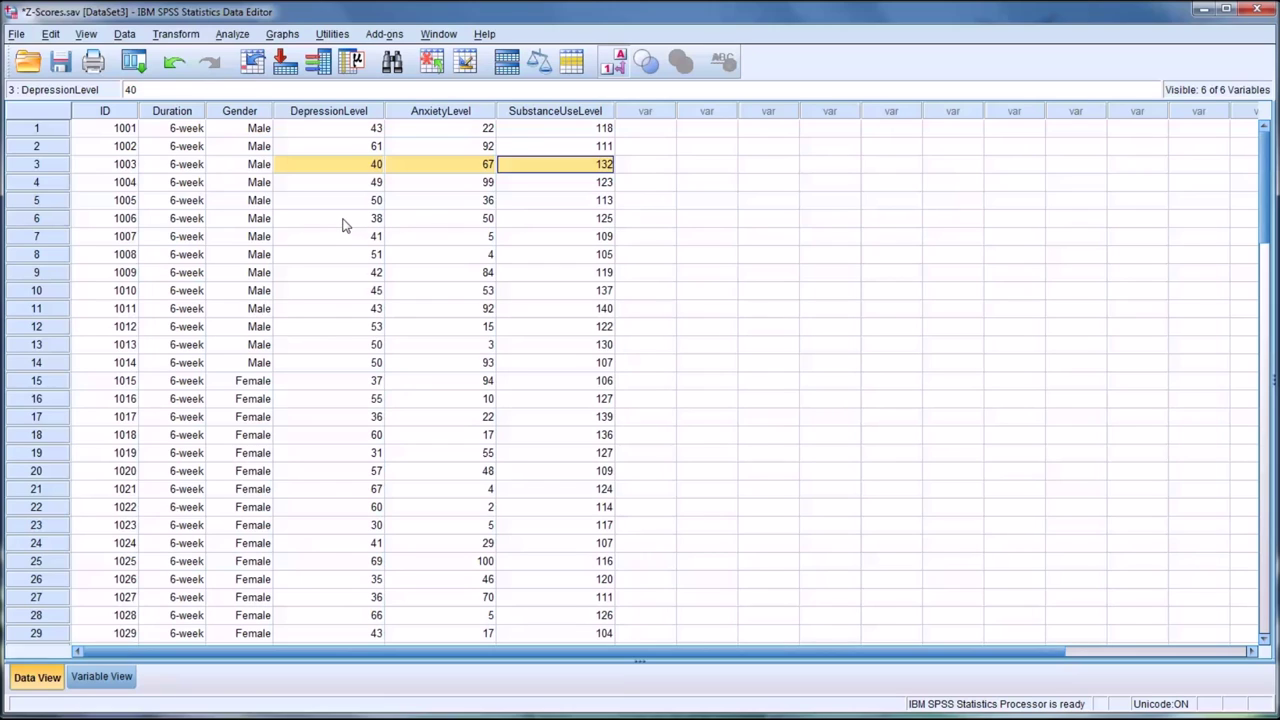
left_click_drag(345, 219, 508, 219)
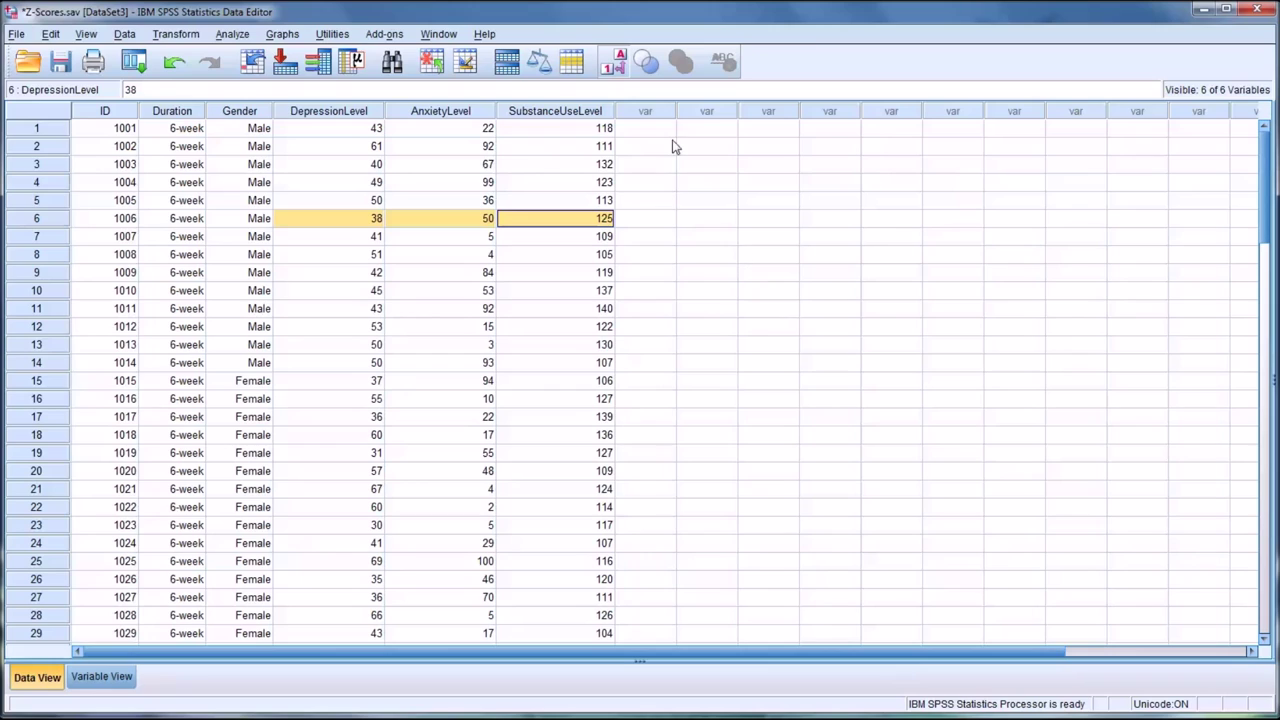
left_click(316, 132)
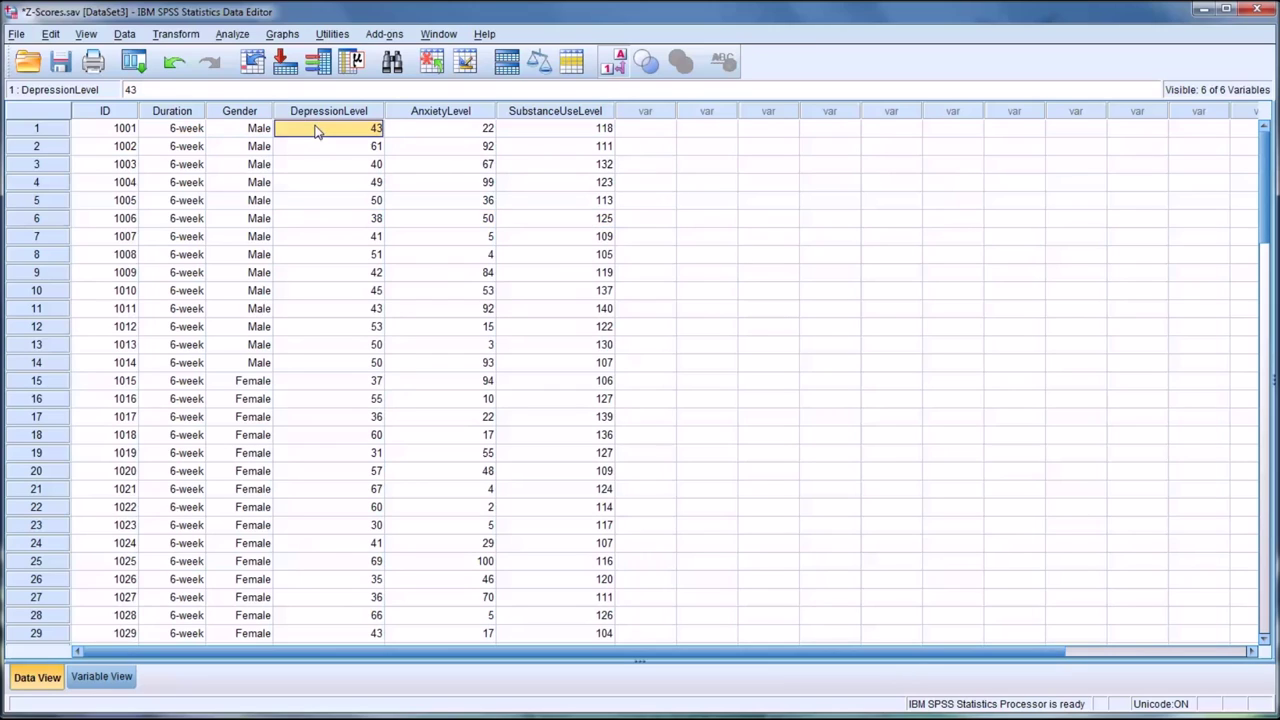
left_click(646, 130)
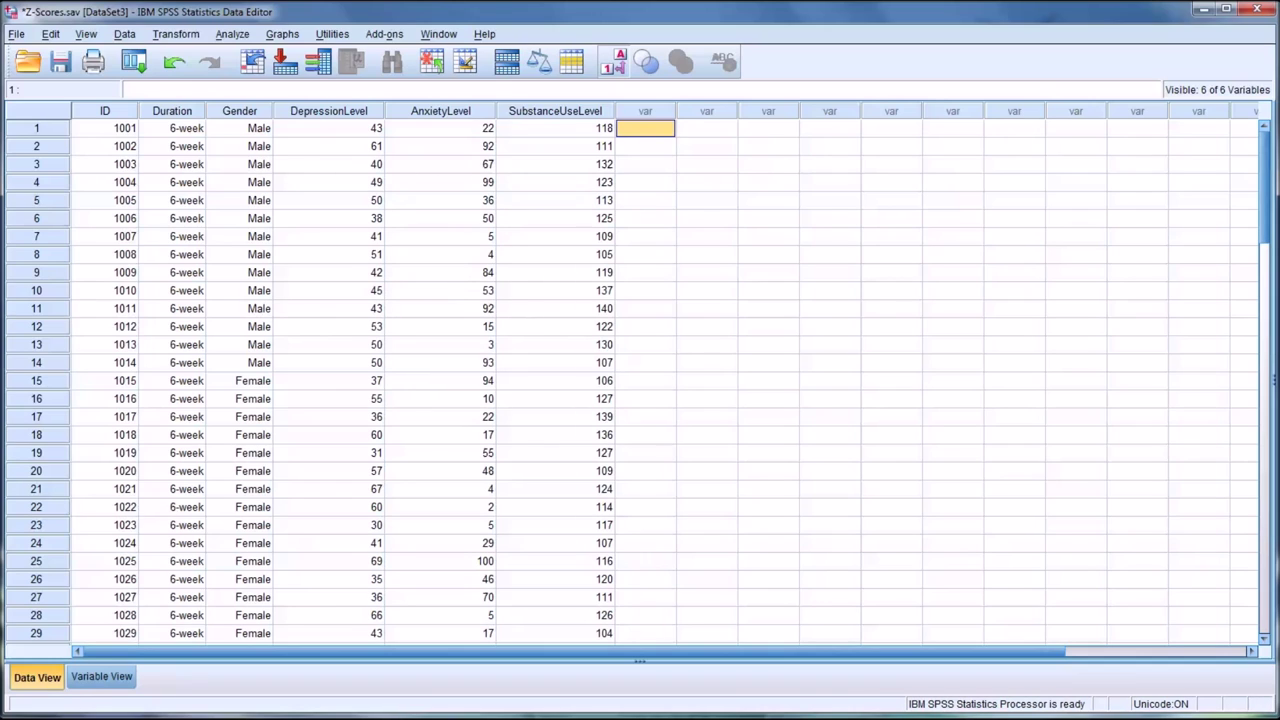
left_click(232, 34)
- Open the Descriptives dialog from Analyze > Descriptive Statistics
mouse_move(279, 80)
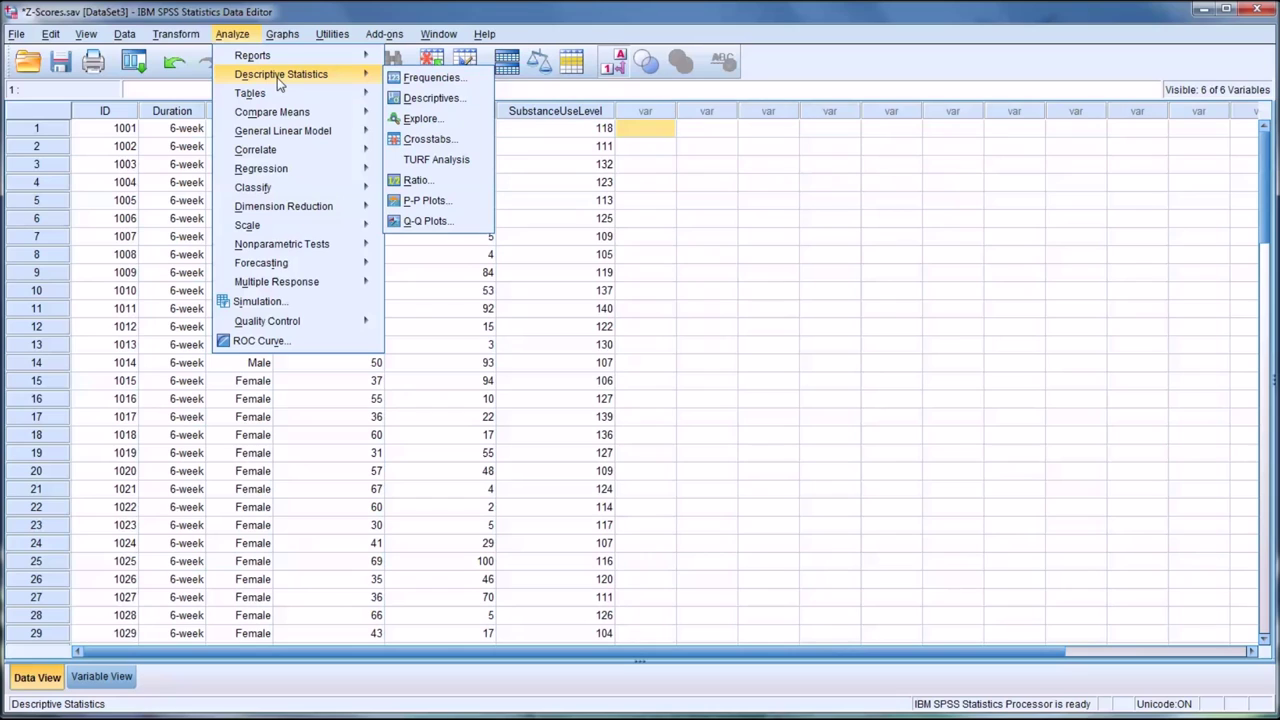
left_click(430, 100)
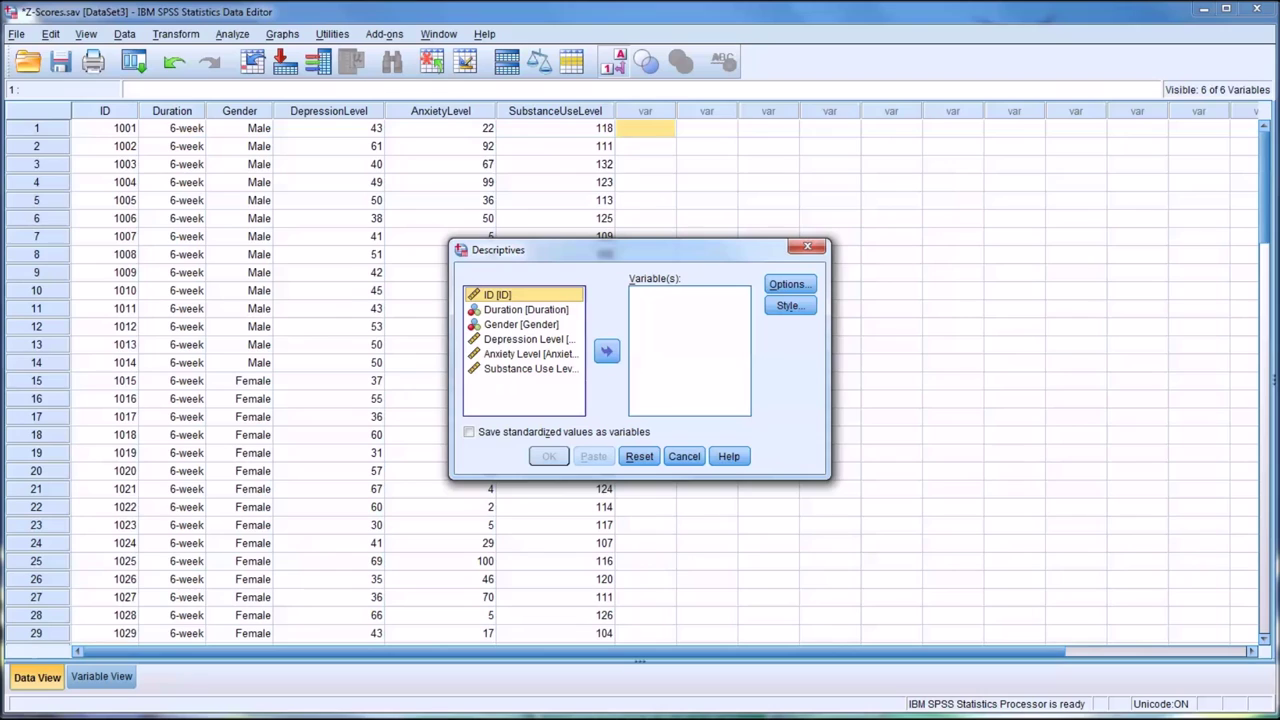
- Run Descriptives on DepressionLevel, AnxietyLevel and SubstanceUseLevel, saving standardized values as variables
left_click(512, 340)
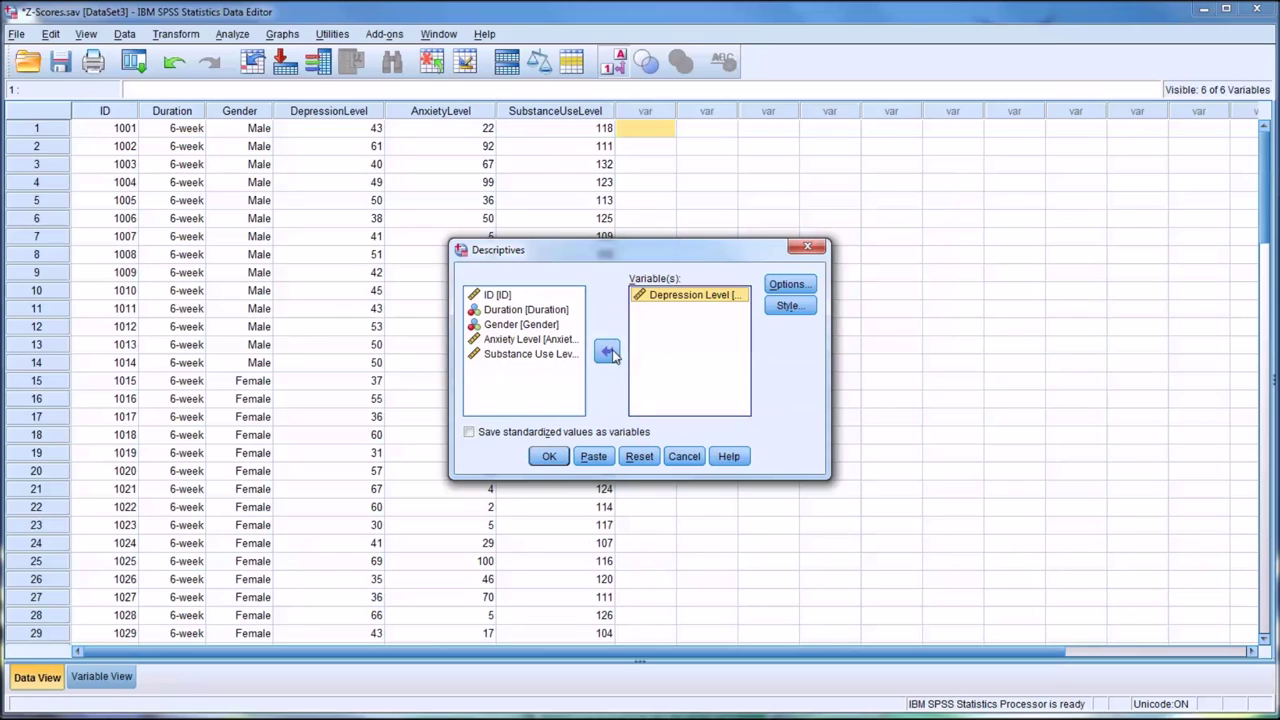
left_click(504, 342)
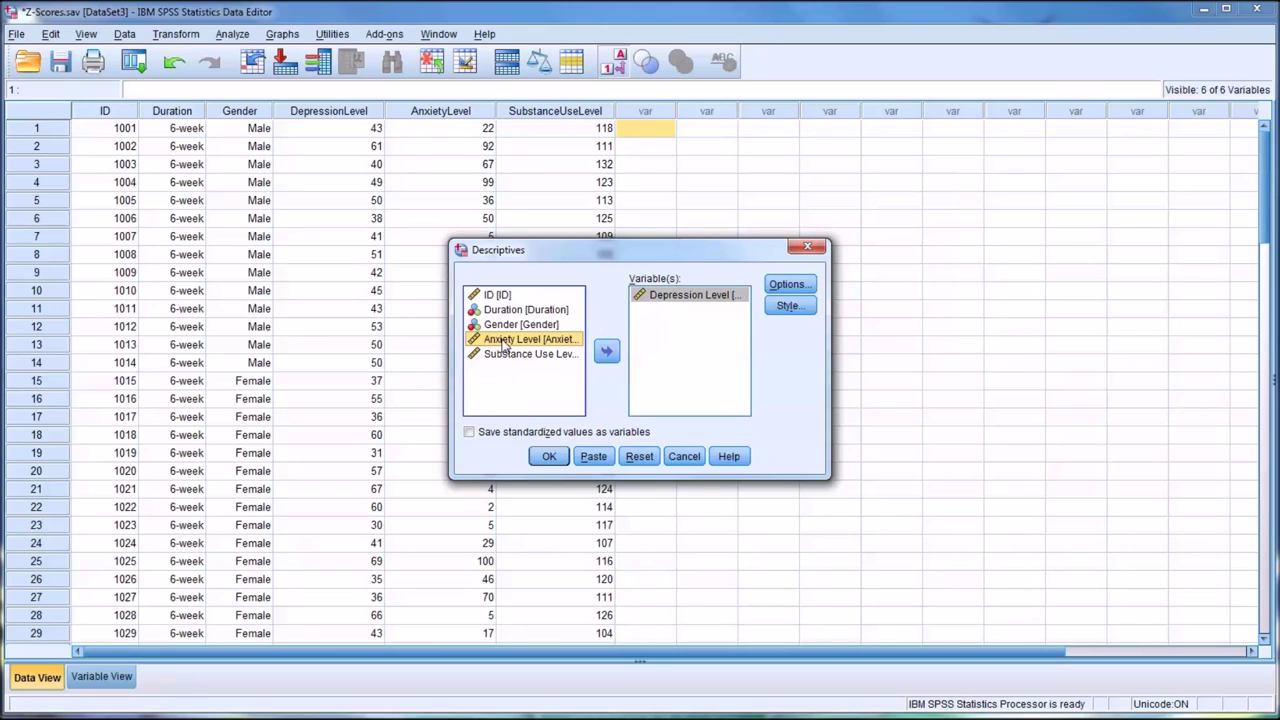
left_click(607, 351)
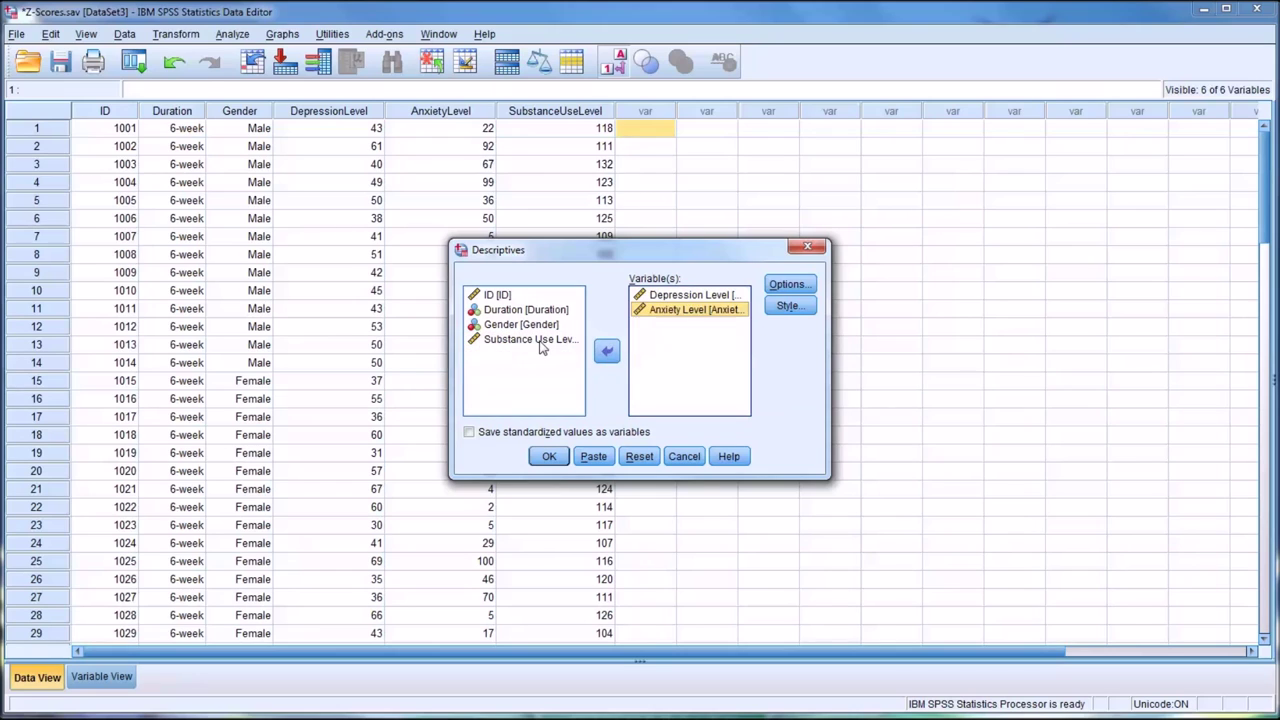
left_click(546, 342)
left_click(607, 351)
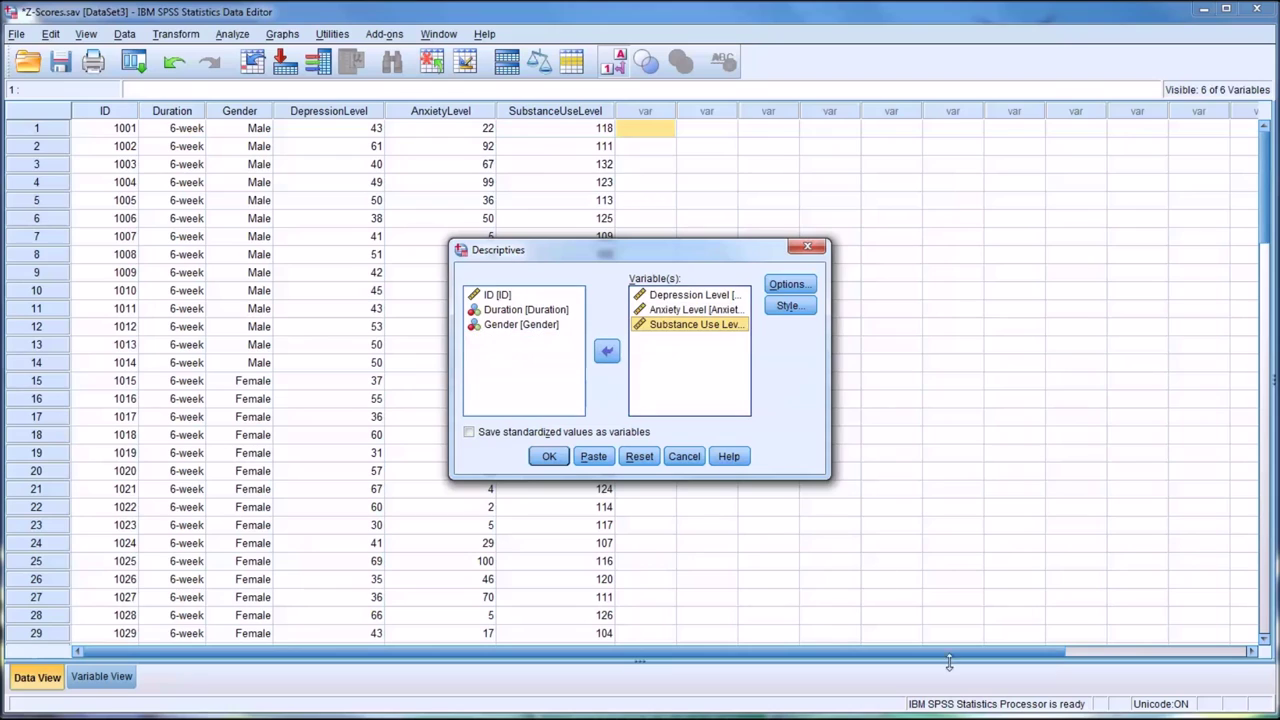
left_click(790, 284)
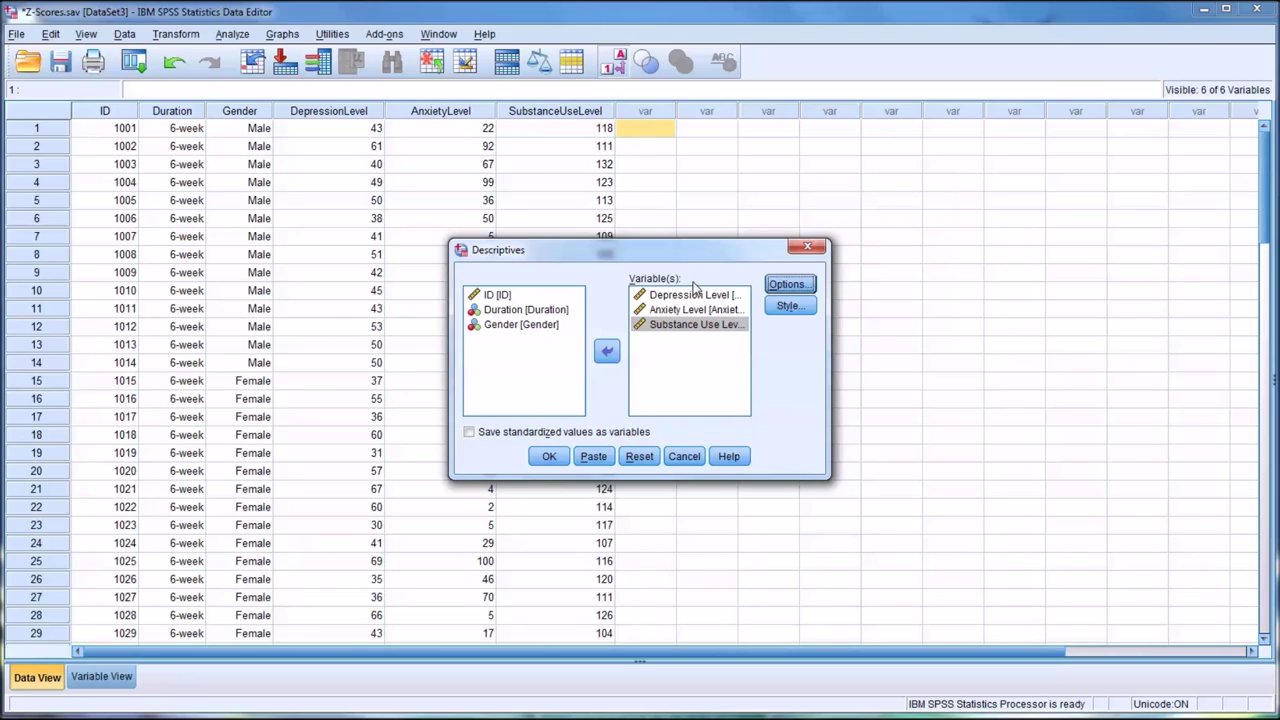
left_click(470, 433)
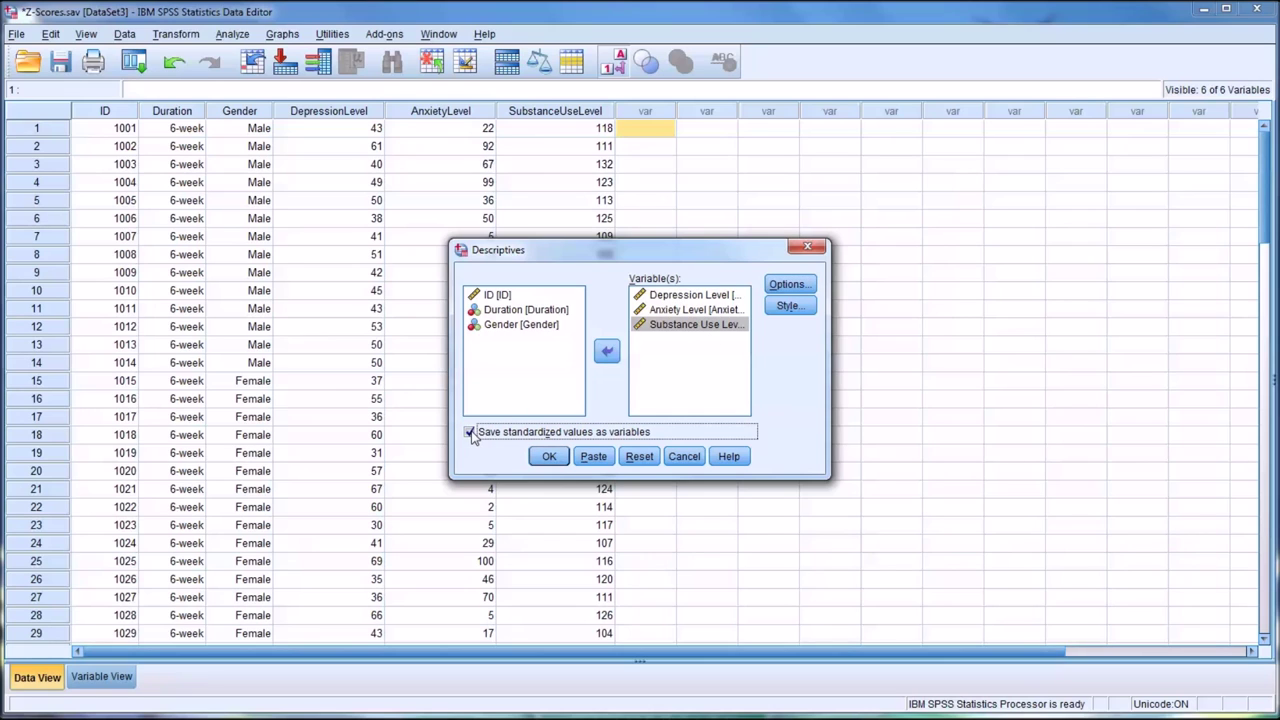
left_click(550, 458)
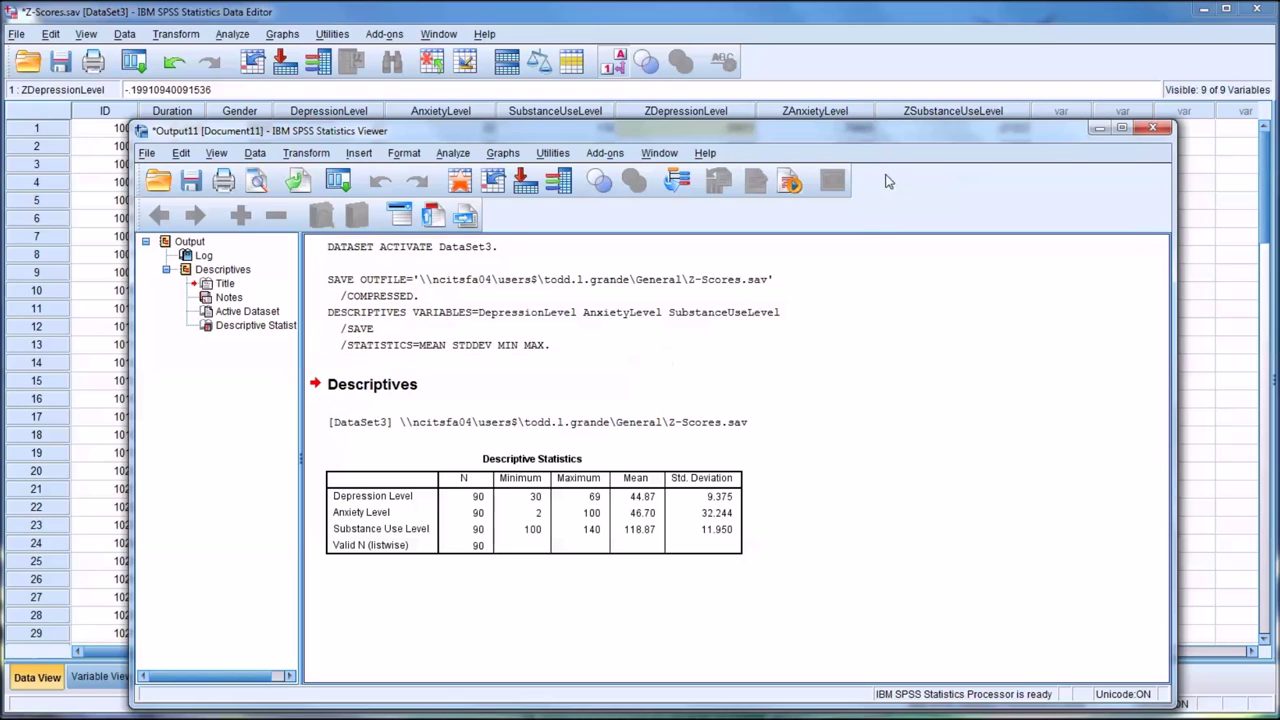
- Move the Output Viewer aside and minimize it to show the Data Editor
left_click_drag(887, 138, 878, 93)
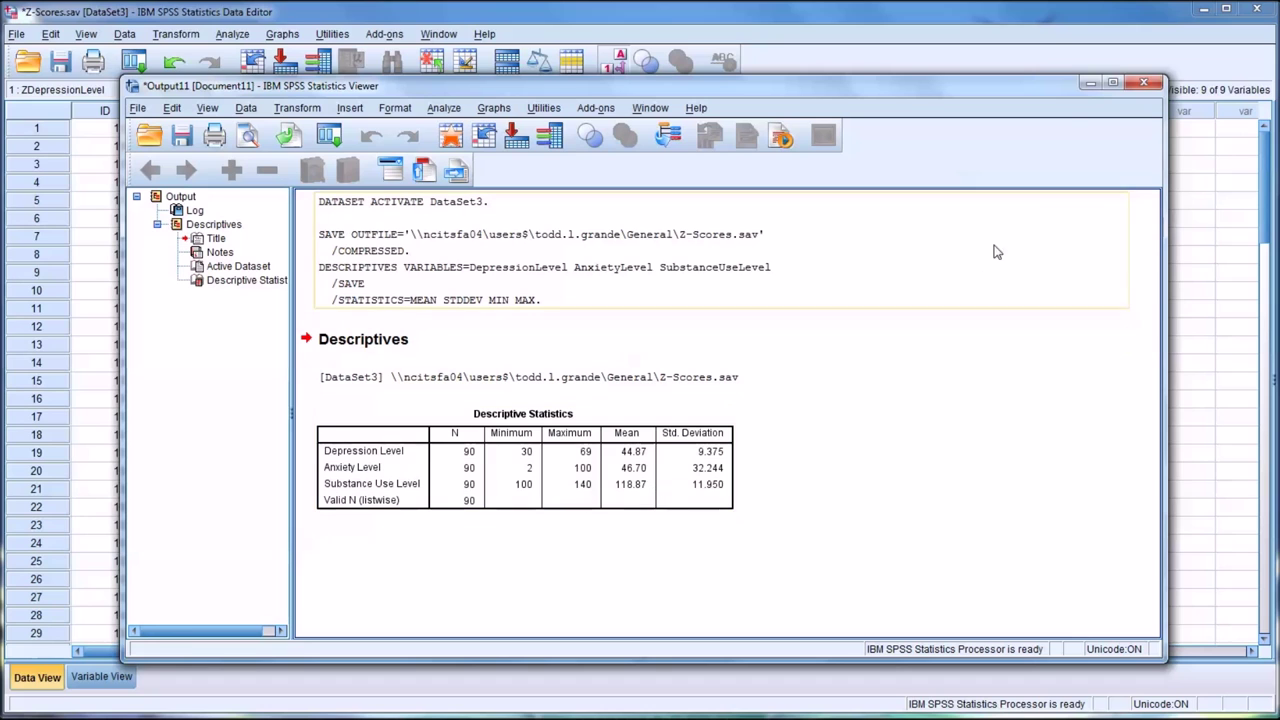
left_click(1090, 82)
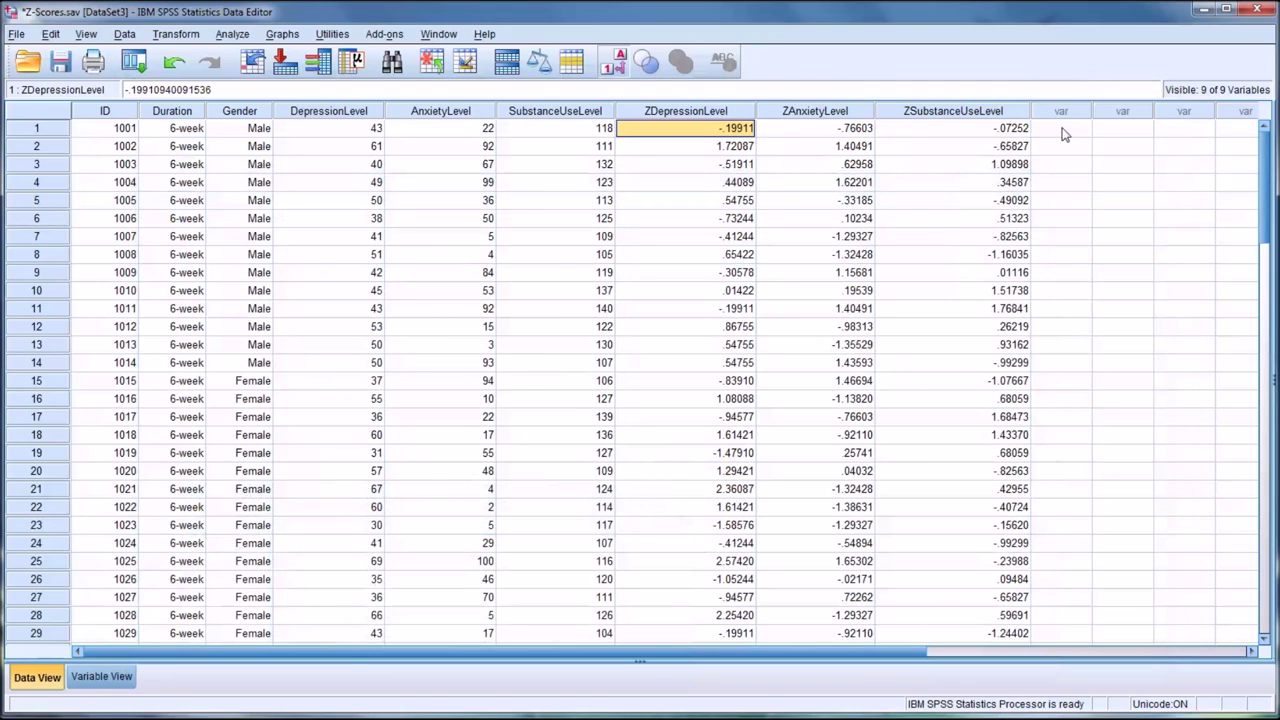
left_click(662, 112)
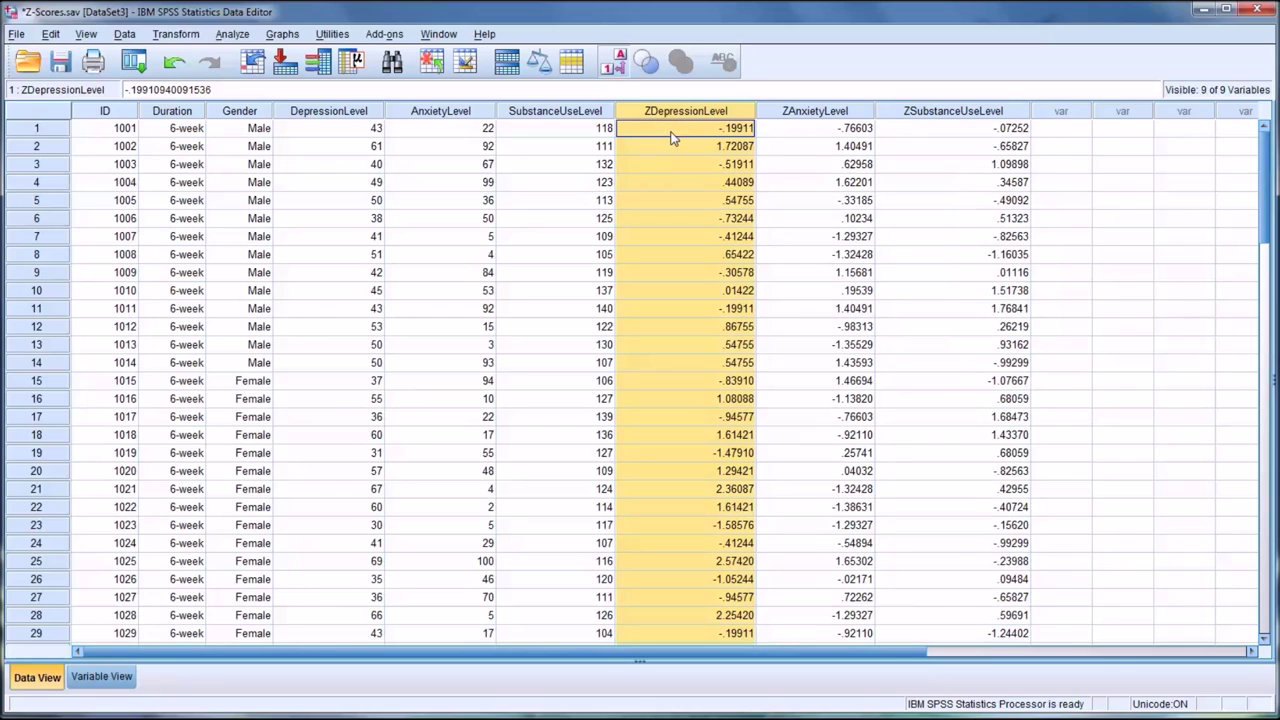
left_click(788, 110)
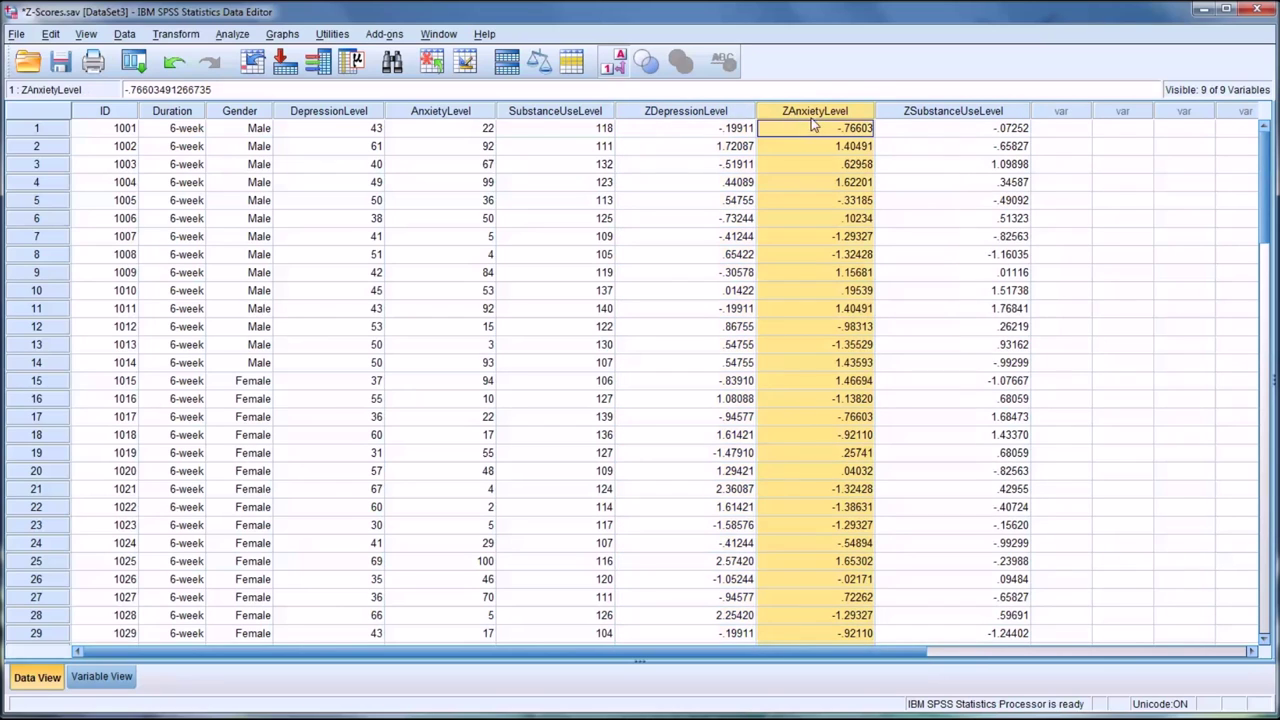
left_click(904, 112)
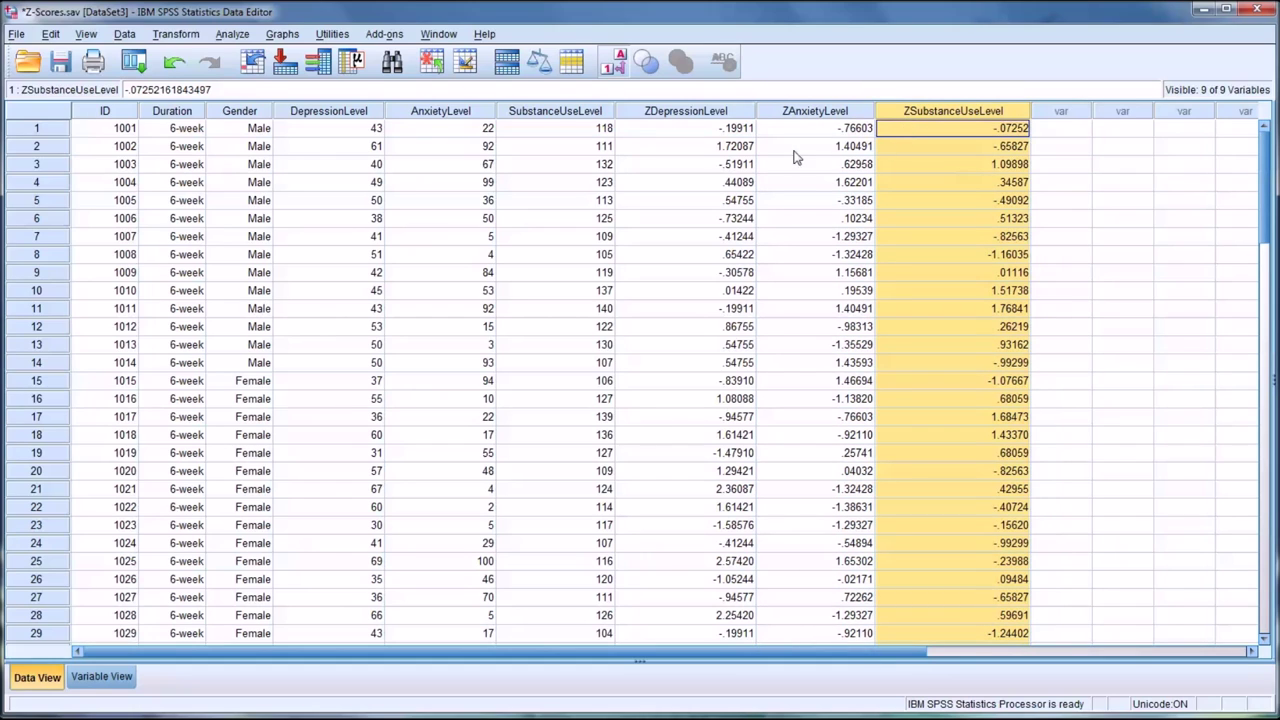
left_click(686, 131)
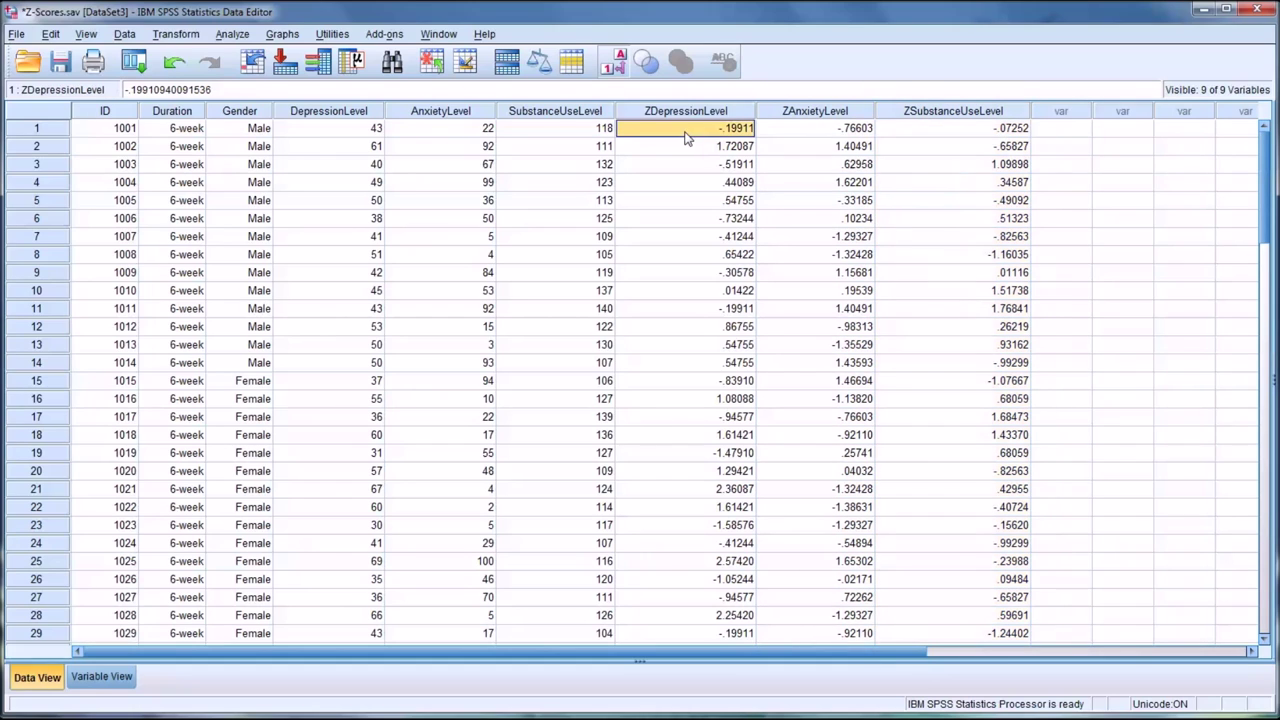
left_click(806, 136)
left_click(902, 137)
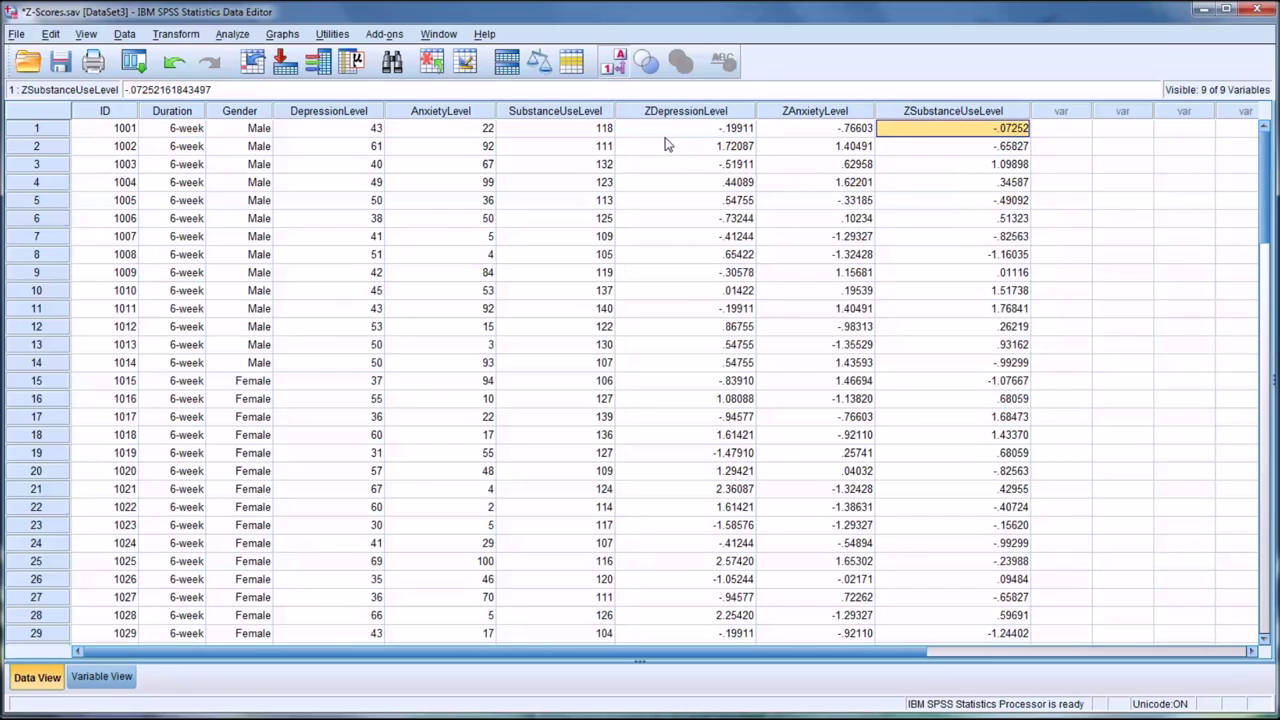
left_click_drag(348, 131, 405, 137)
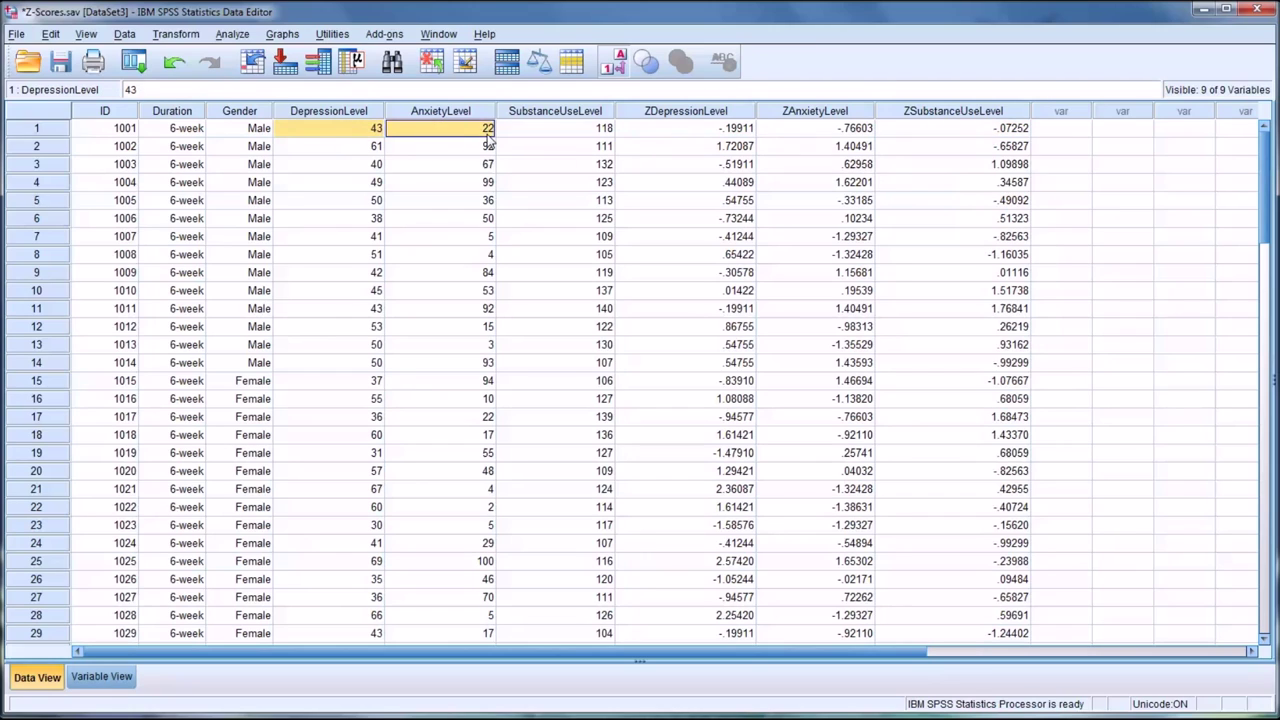
left_click_drag(490, 143, 500, 146)
left_click(340, 135)
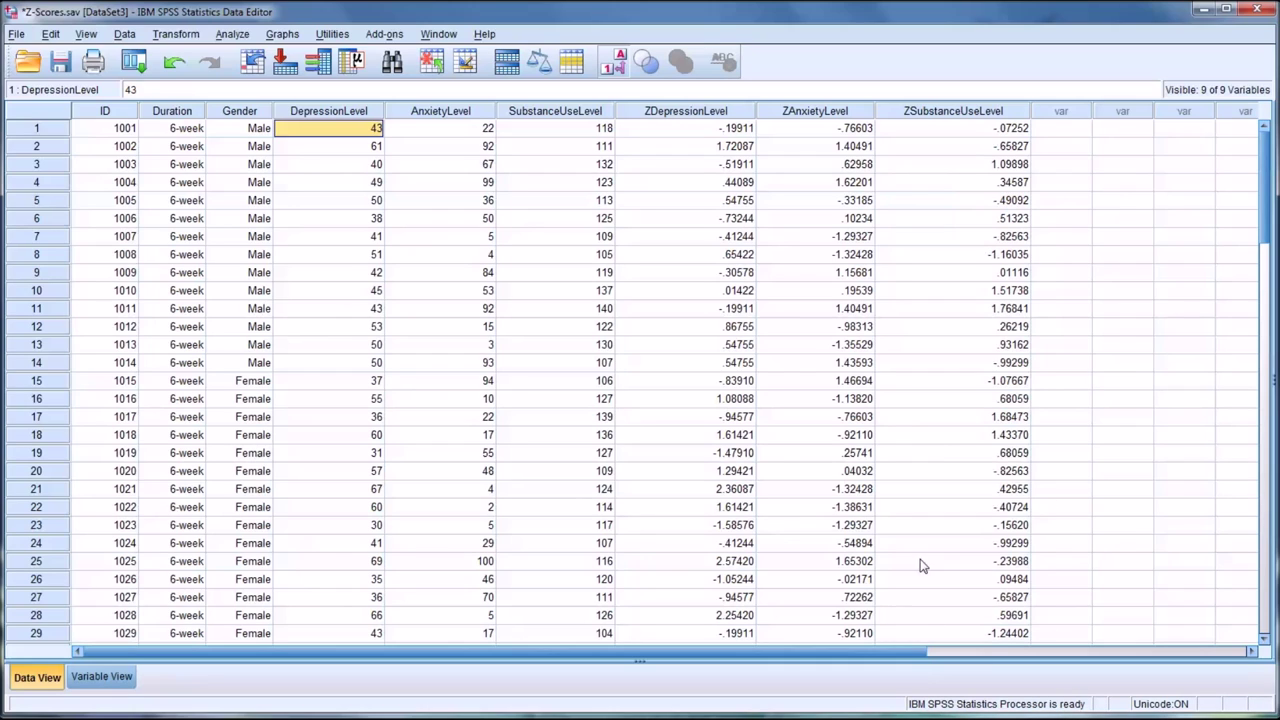
- Inspect row 10's ID, ZDepressionLevel and ZSubstanceUseLevel values and row 8's ZAnxietyLevel
left_click(676, 294)
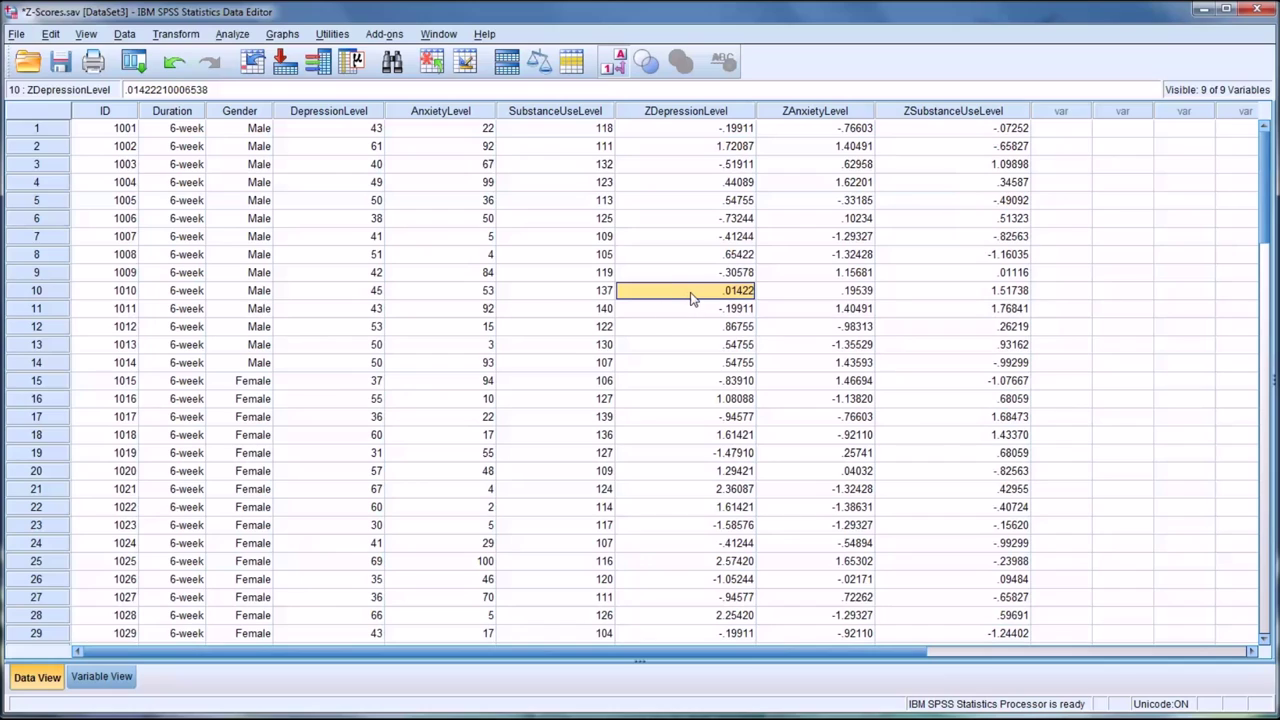
left_click(112, 297)
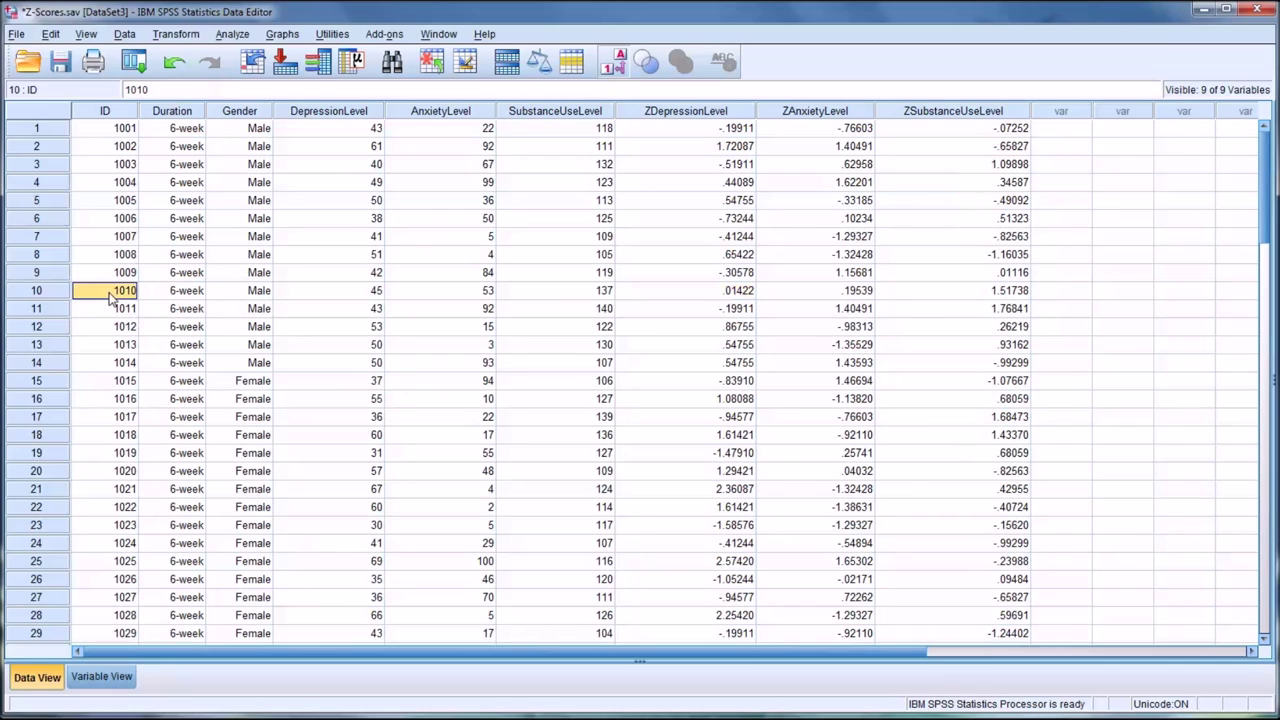
left_click(681, 296)
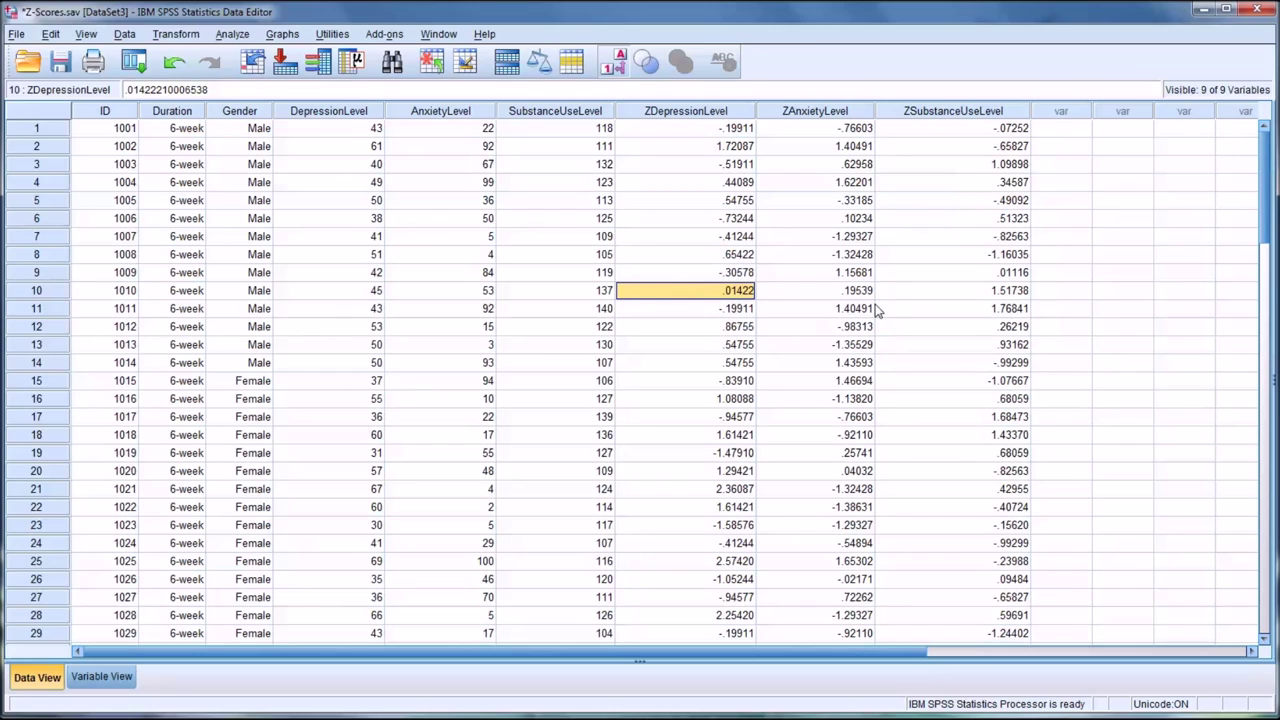
left_click(958, 296)
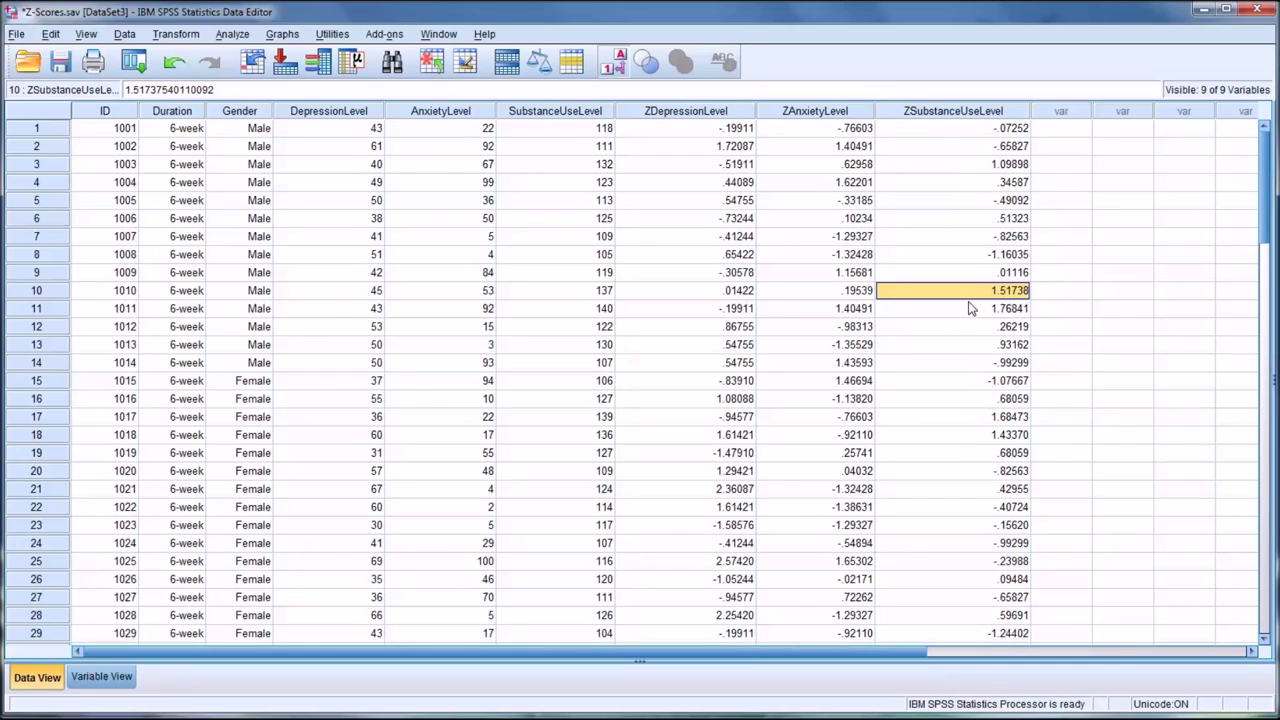
left_click(814, 256)
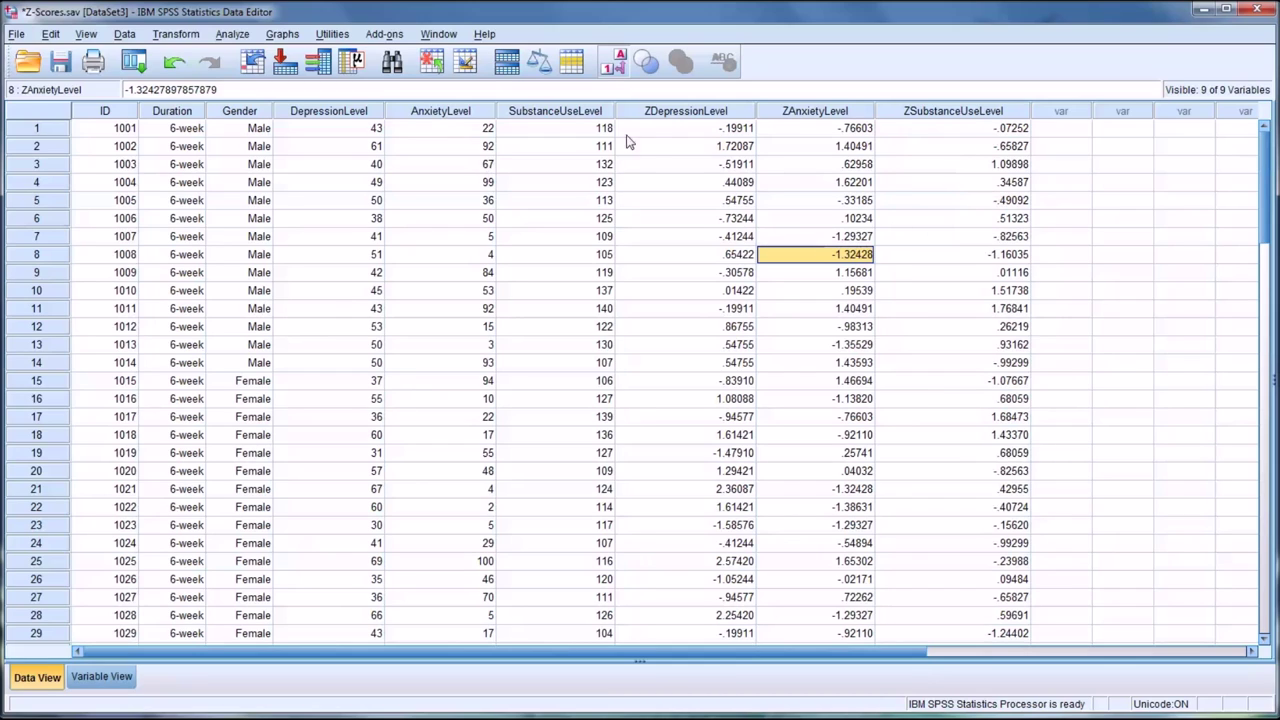
- Select the first case's three z-scores and narrow the ZSubstanceUseLevel column
left_click(670, 130)
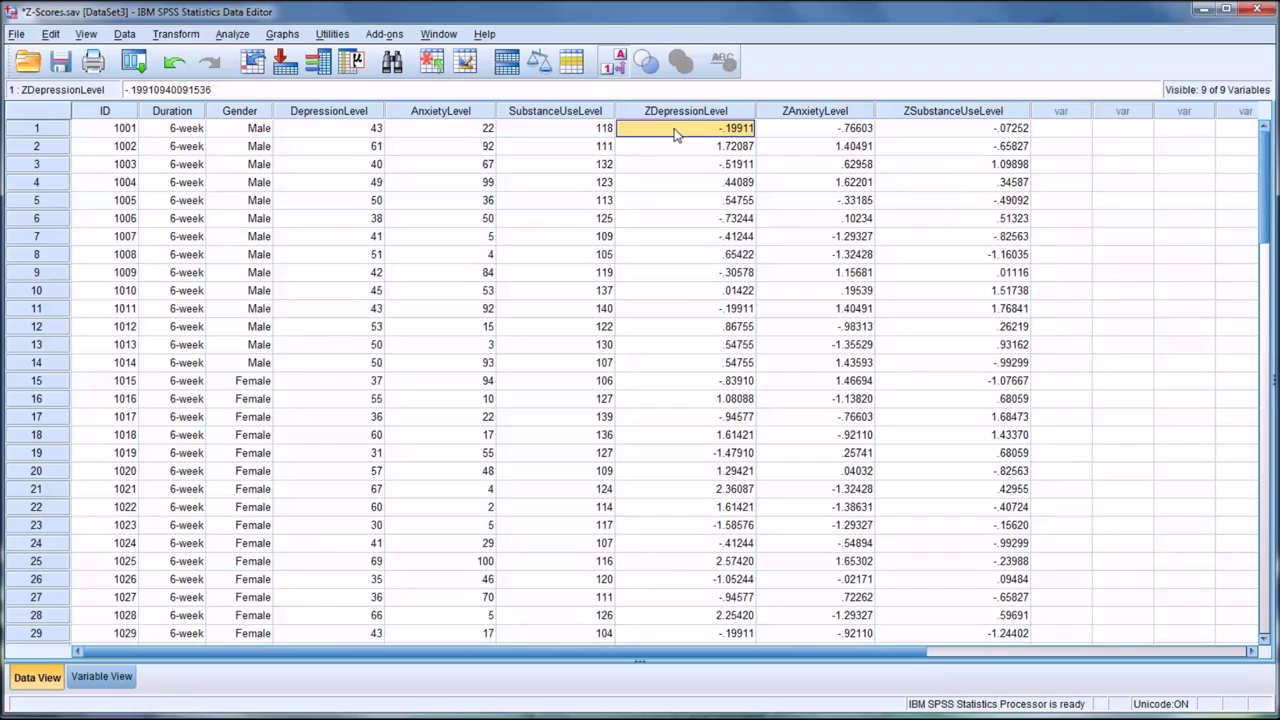
left_click_drag(675, 133, 912, 141)
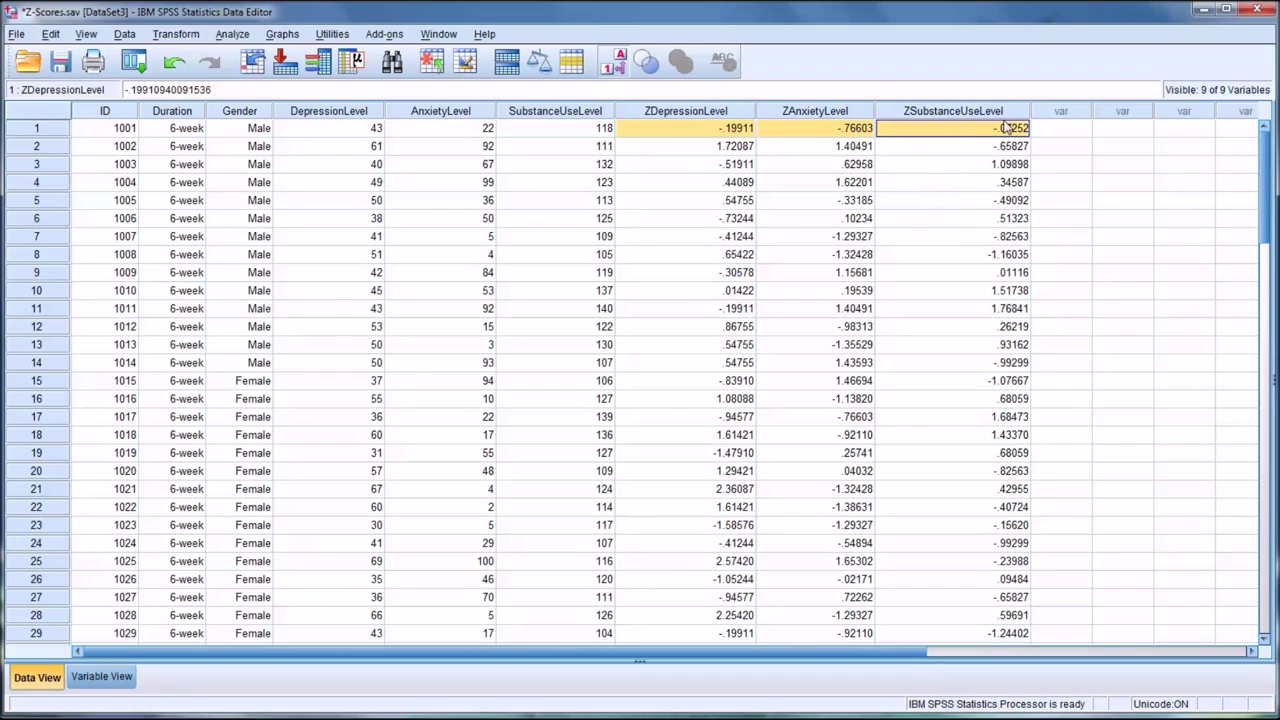
left_click_drag(1030, 111, 1015, 111)
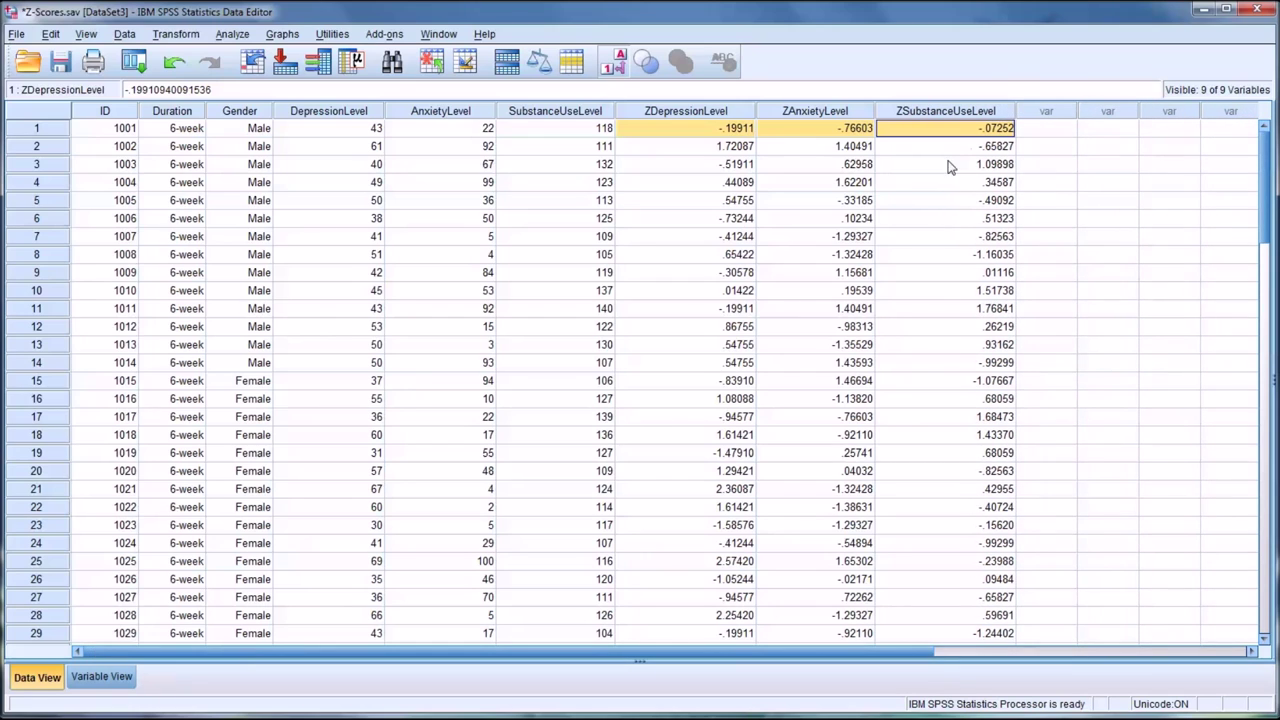
left_click(1050, 131)
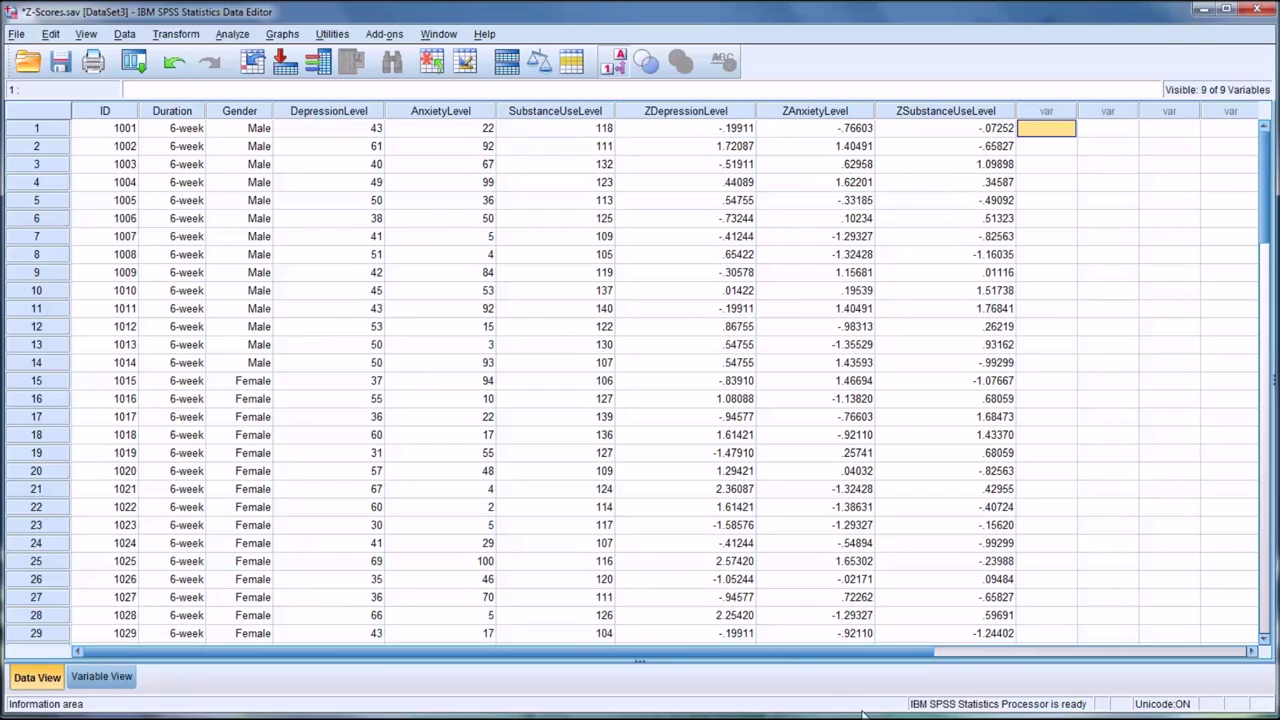
left_click(176, 34)
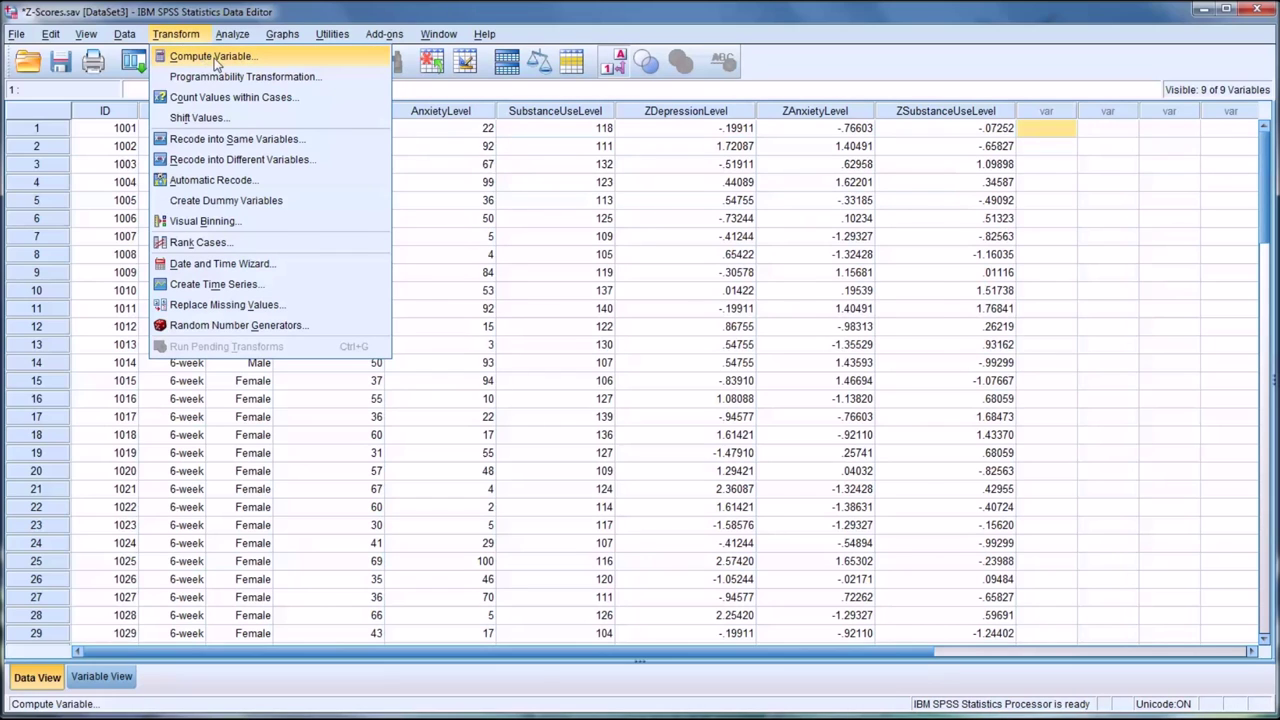
- In Compute Variable, enter Composite as the target variable
left_click(214, 58)
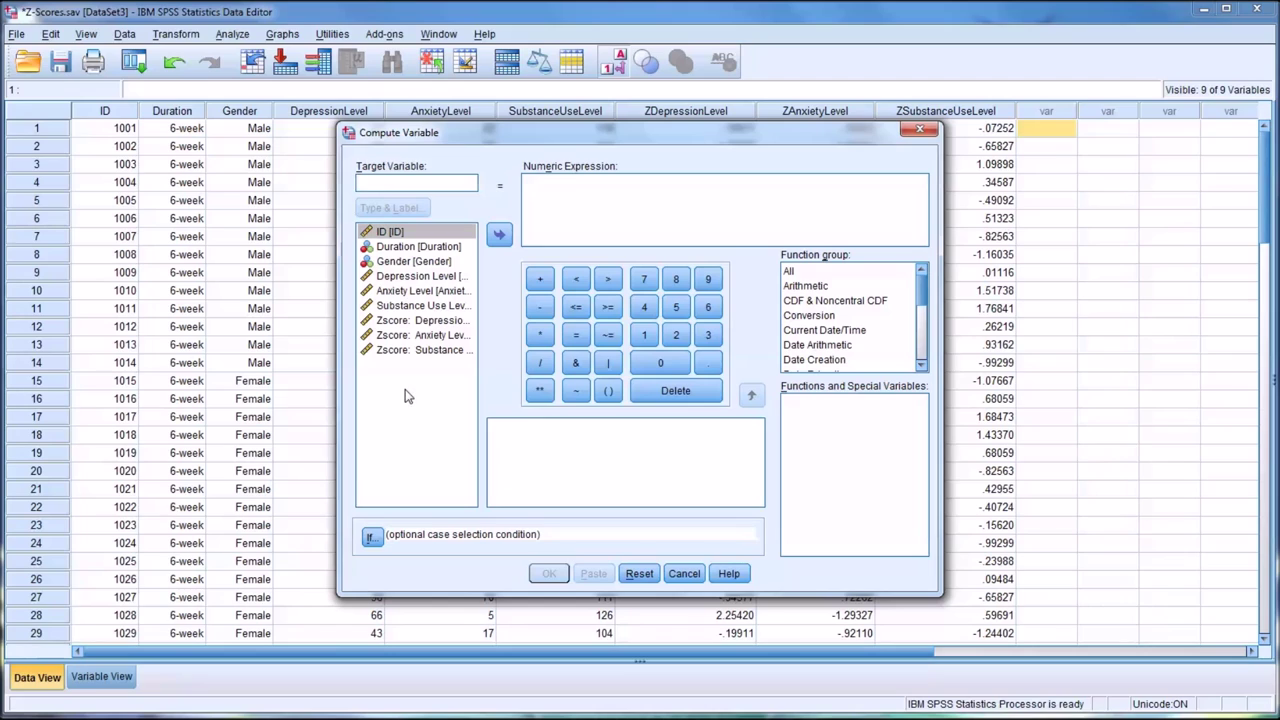
type("Co")
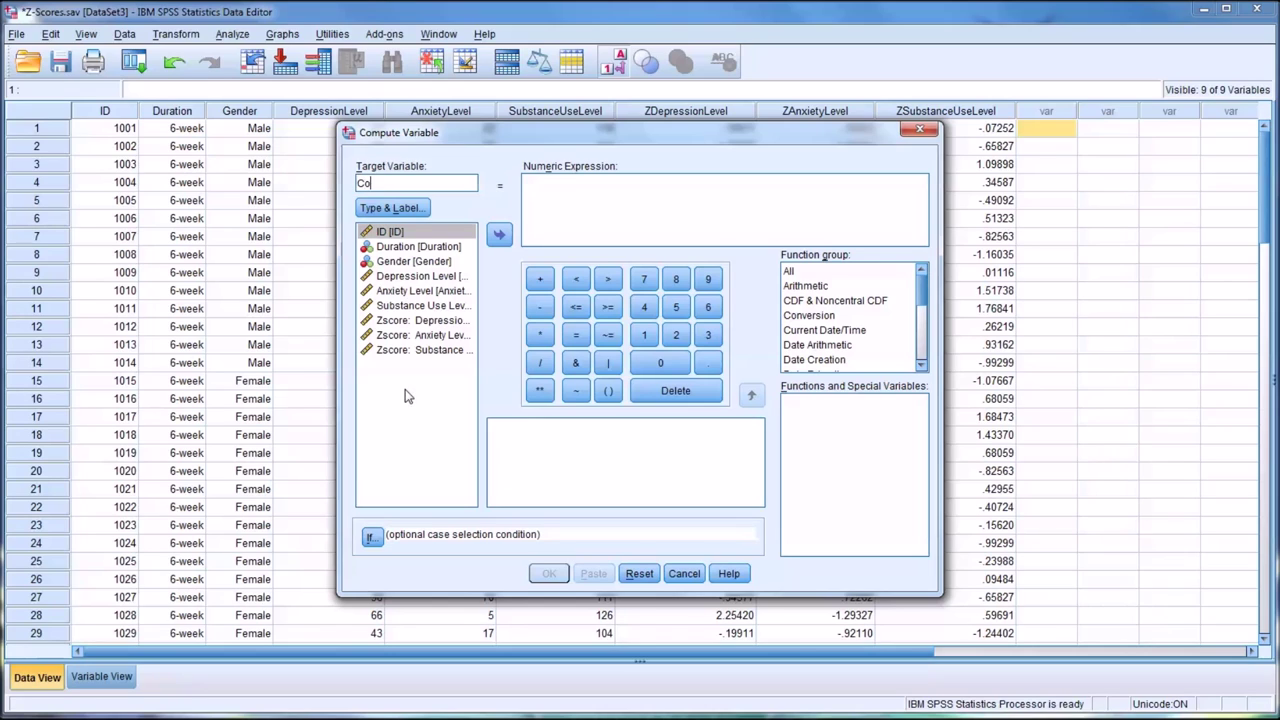
type("mposi")
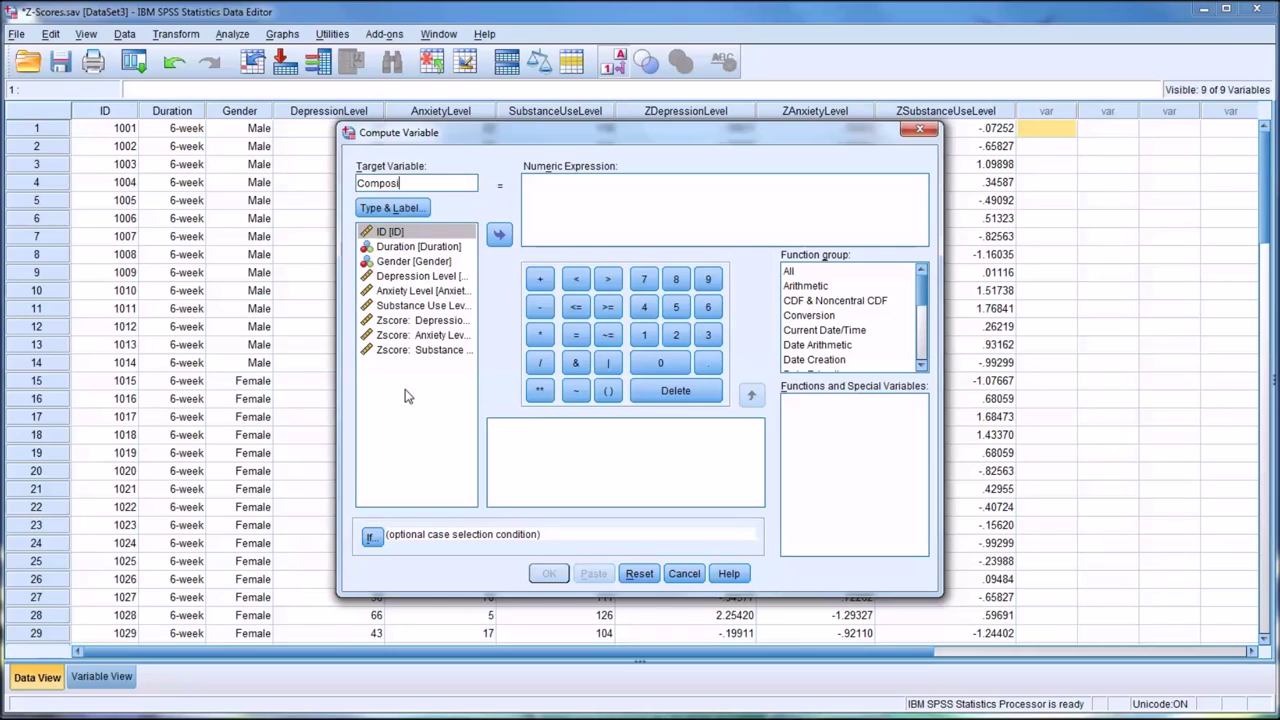
type("te")
left_click(552, 215)
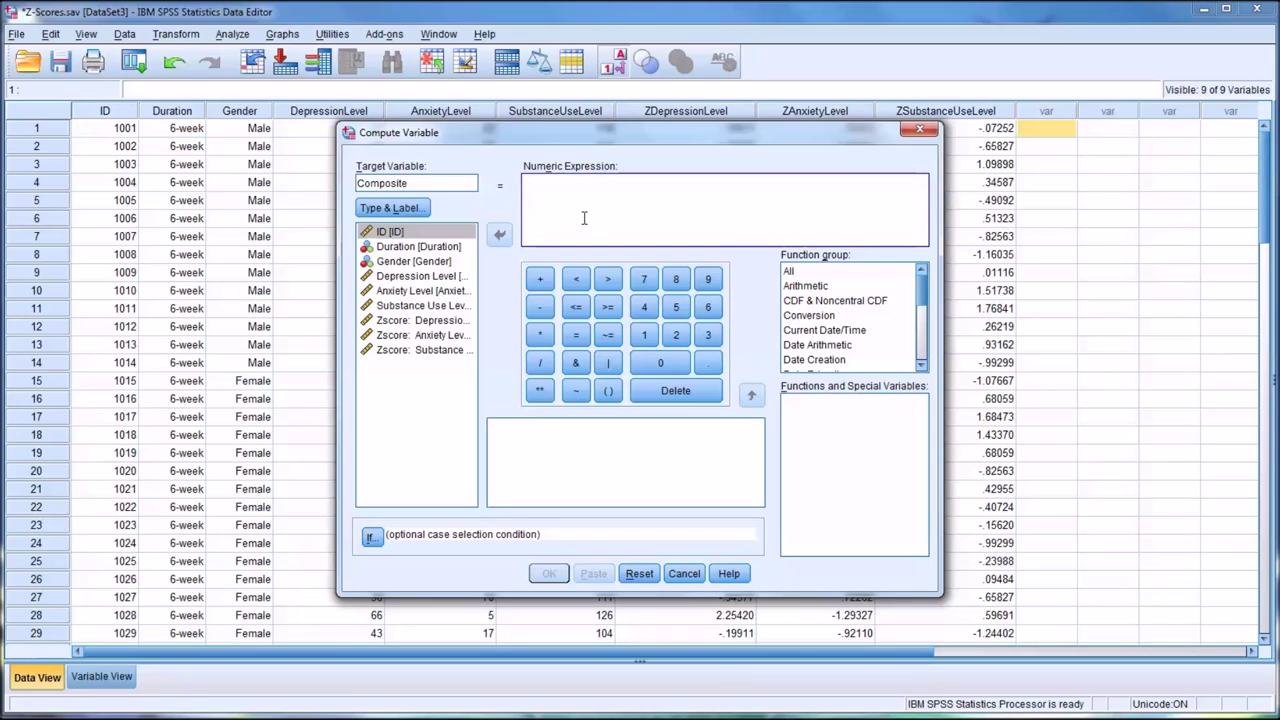
- Compute Composite as (ZDepressionLevel + ZAnxietyLevel + ZSubstanceUseLevel)/3
type("(")
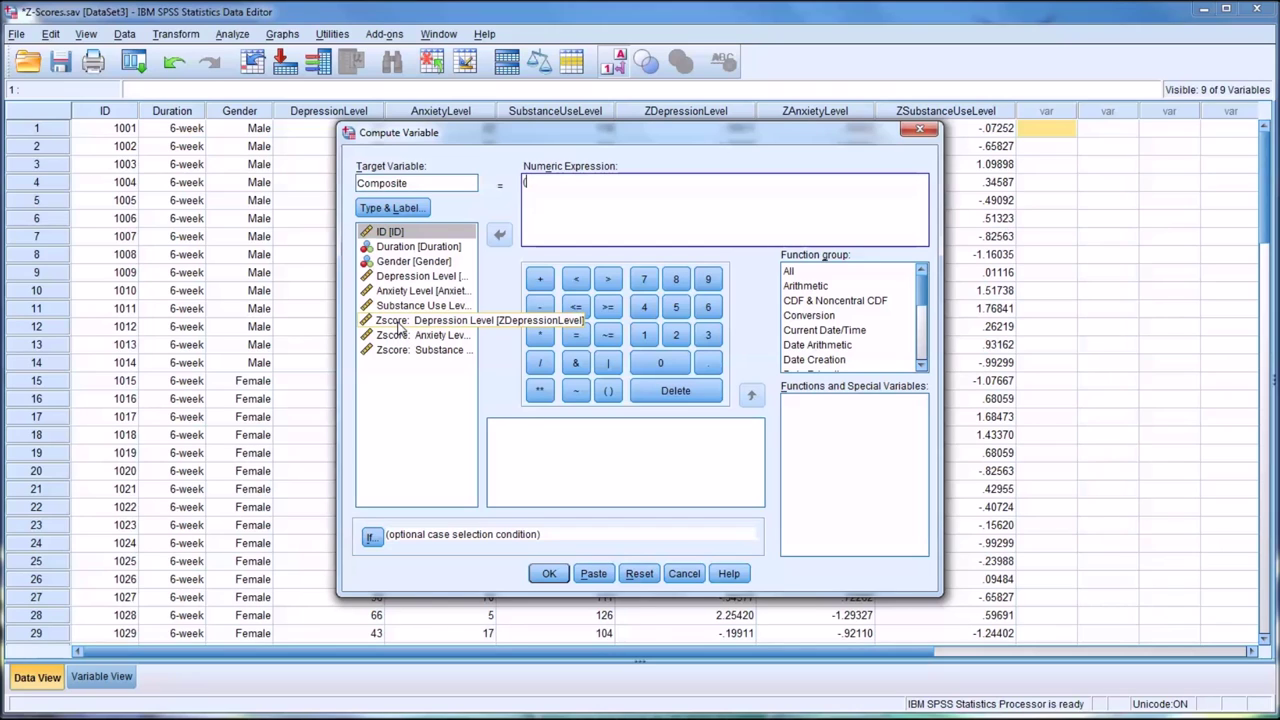
left_click_drag(400, 321, 592, 195)
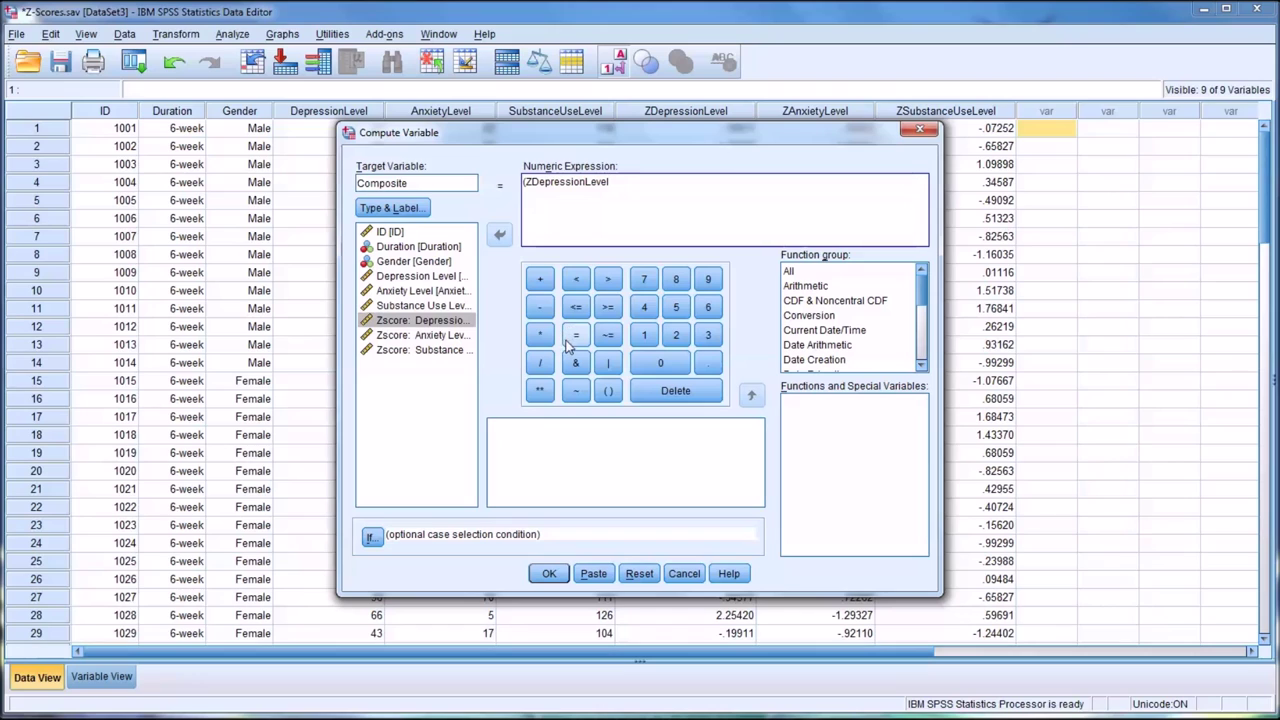
left_click(541, 281)
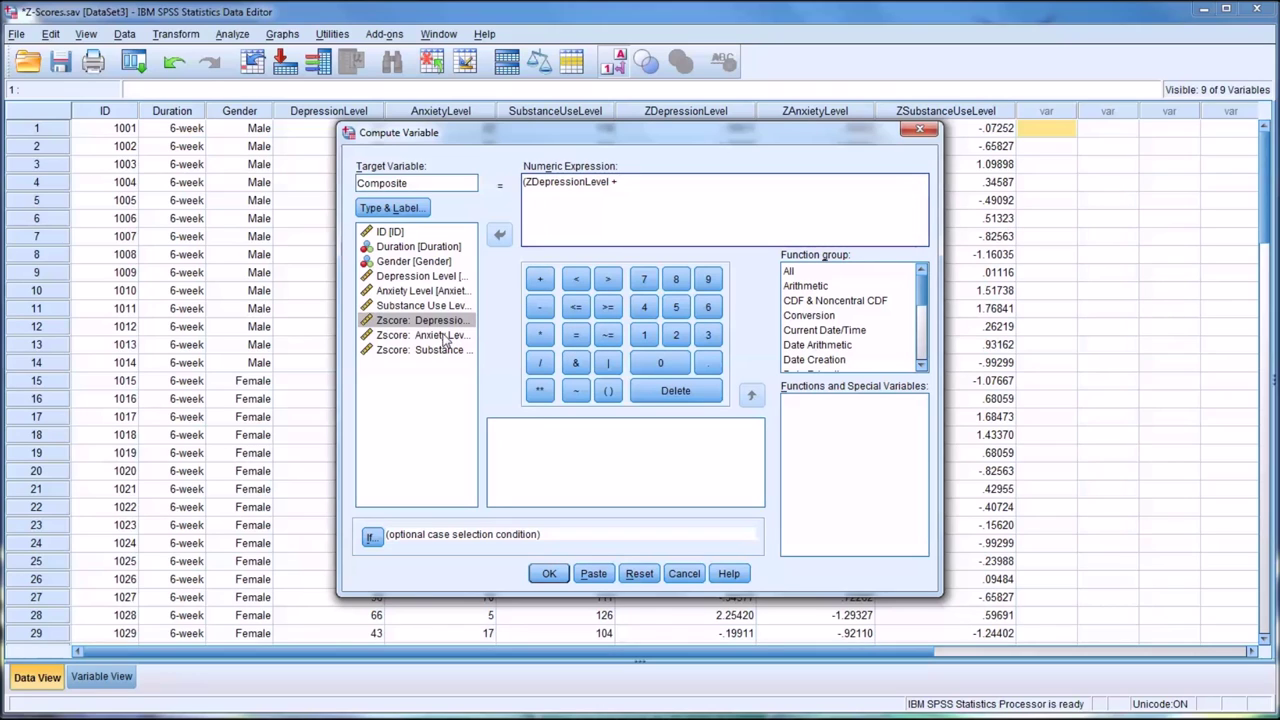
left_click_drag(443, 335, 607, 201)
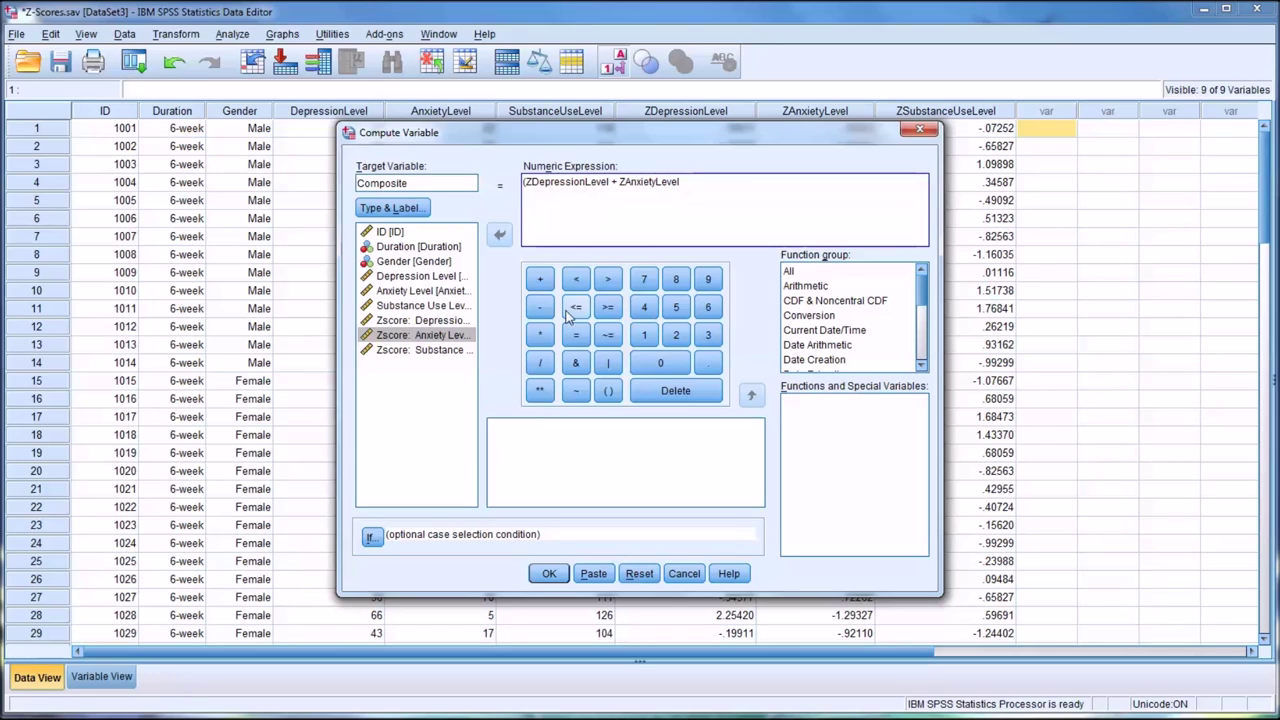
left_click(541, 281)
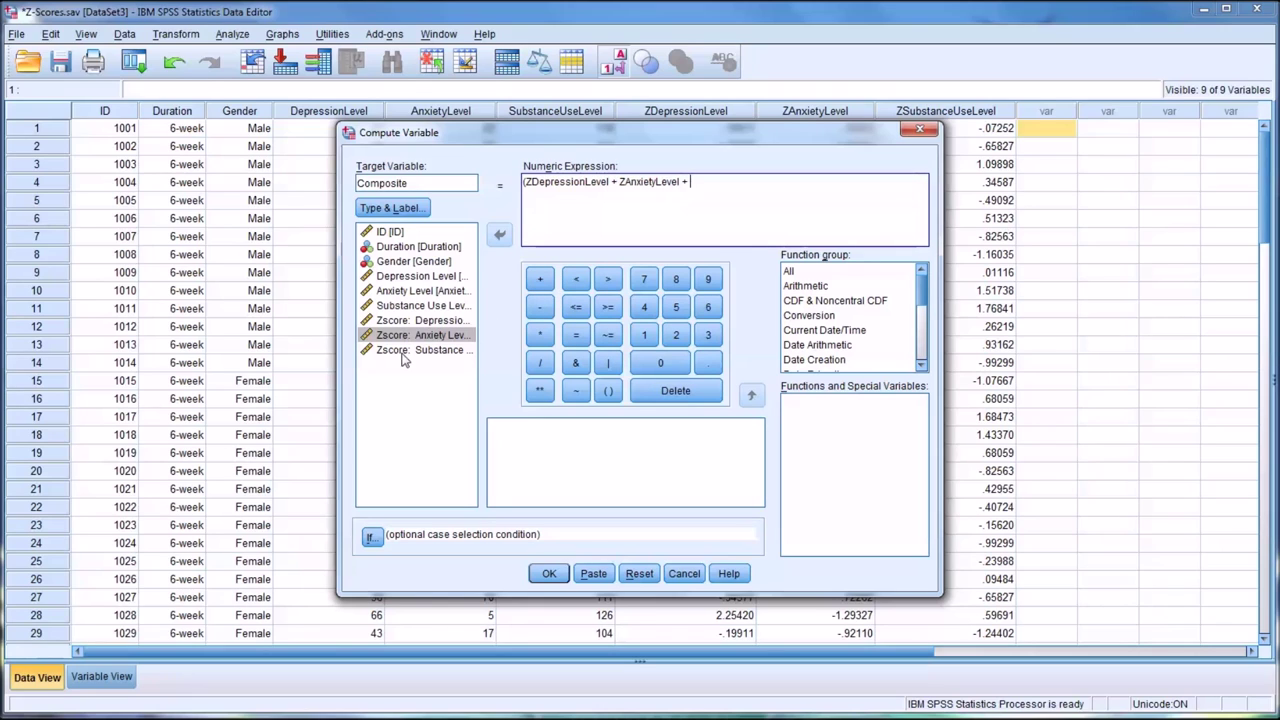
left_click_drag(403, 357, 716, 205)
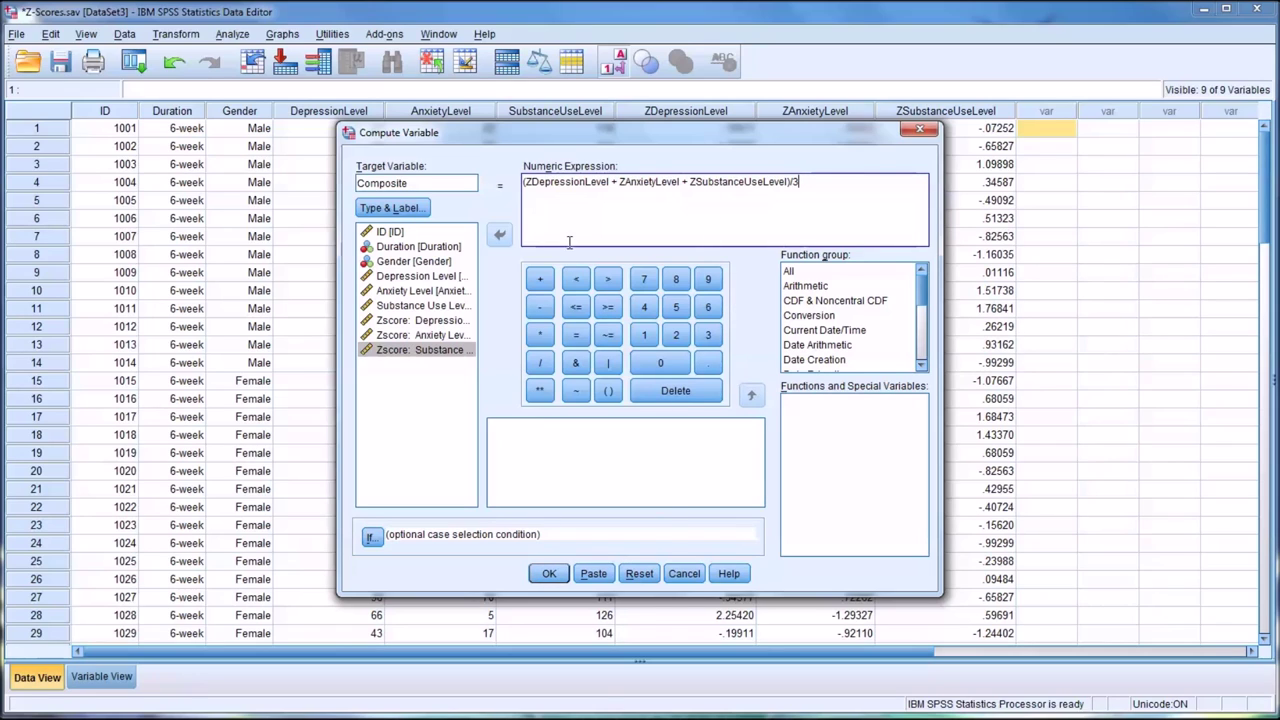
left_click(556, 575)
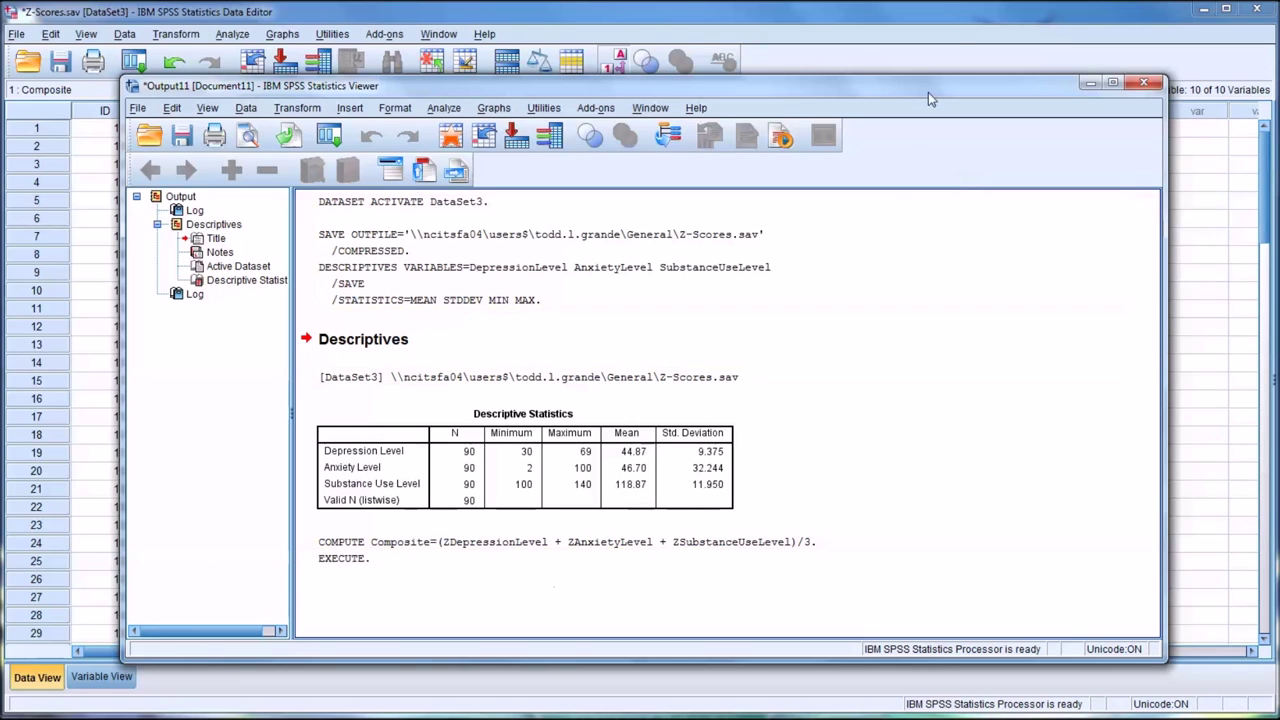
- Compare row 1's z-scores with the Composite values of the first four cases, e.g. -.35
left_click(955, 23)
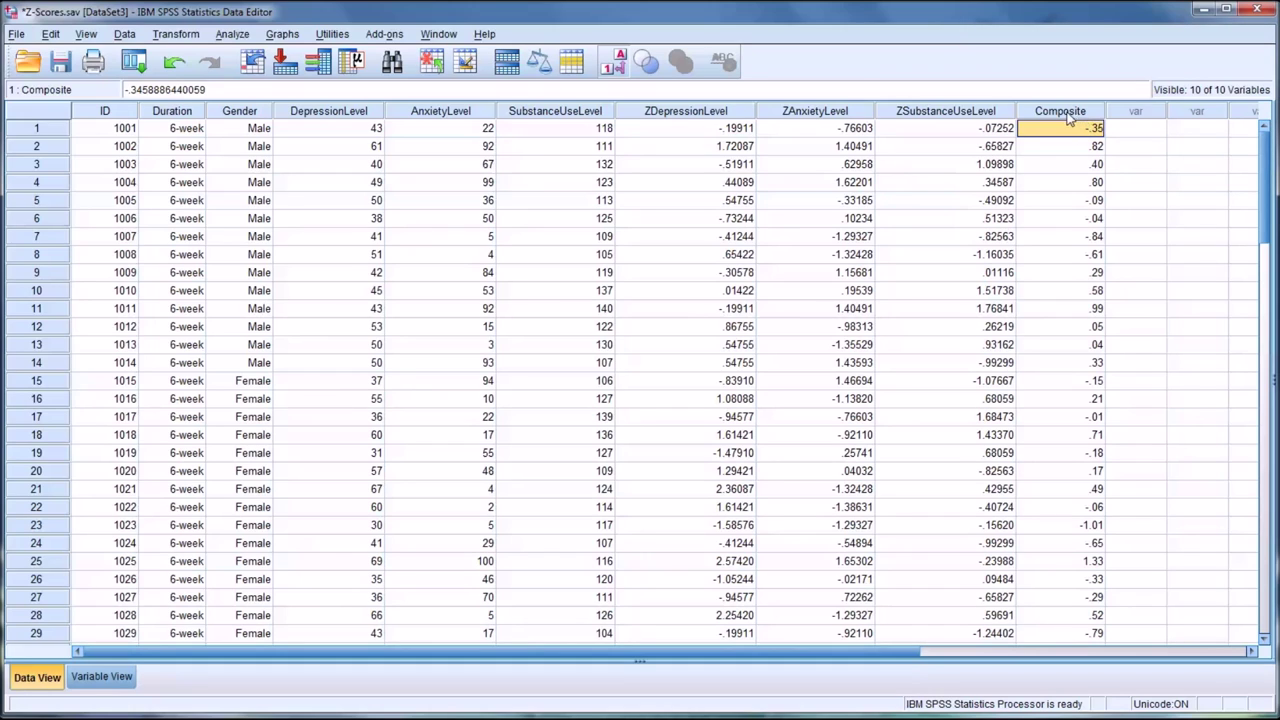
left_click_drag(686, 133, 903, 135)
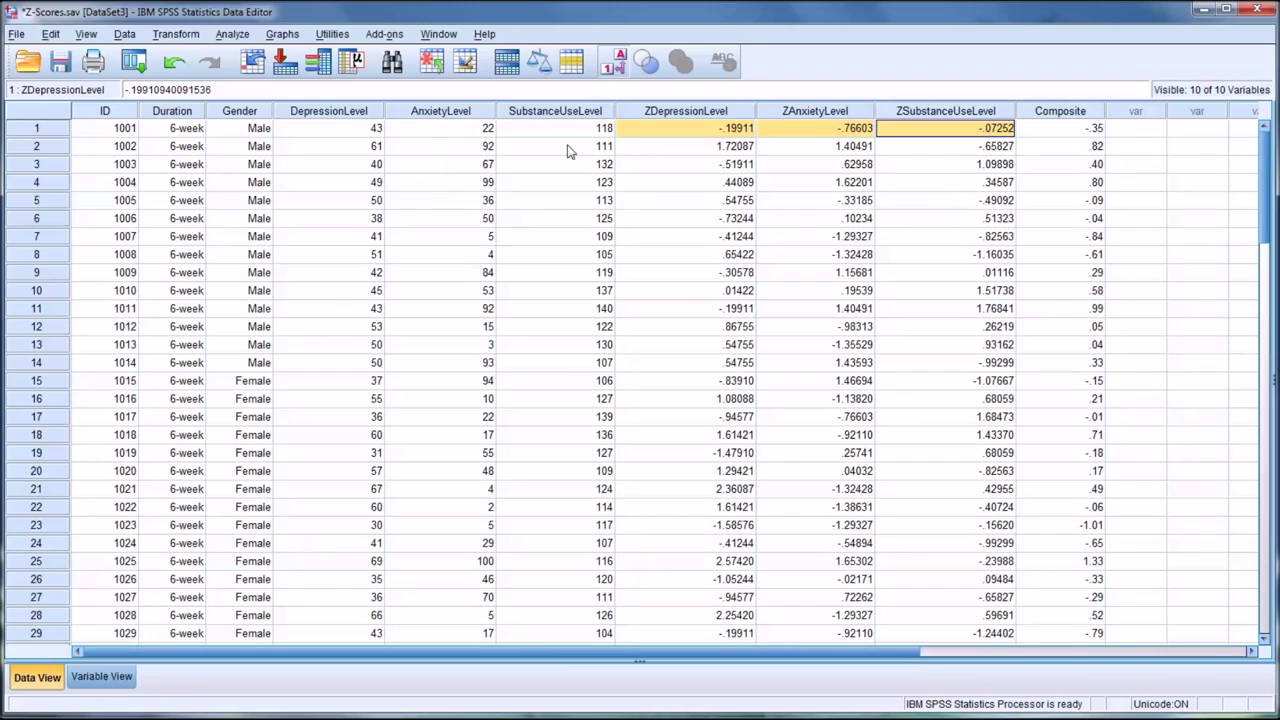
left_click(1064, 136)
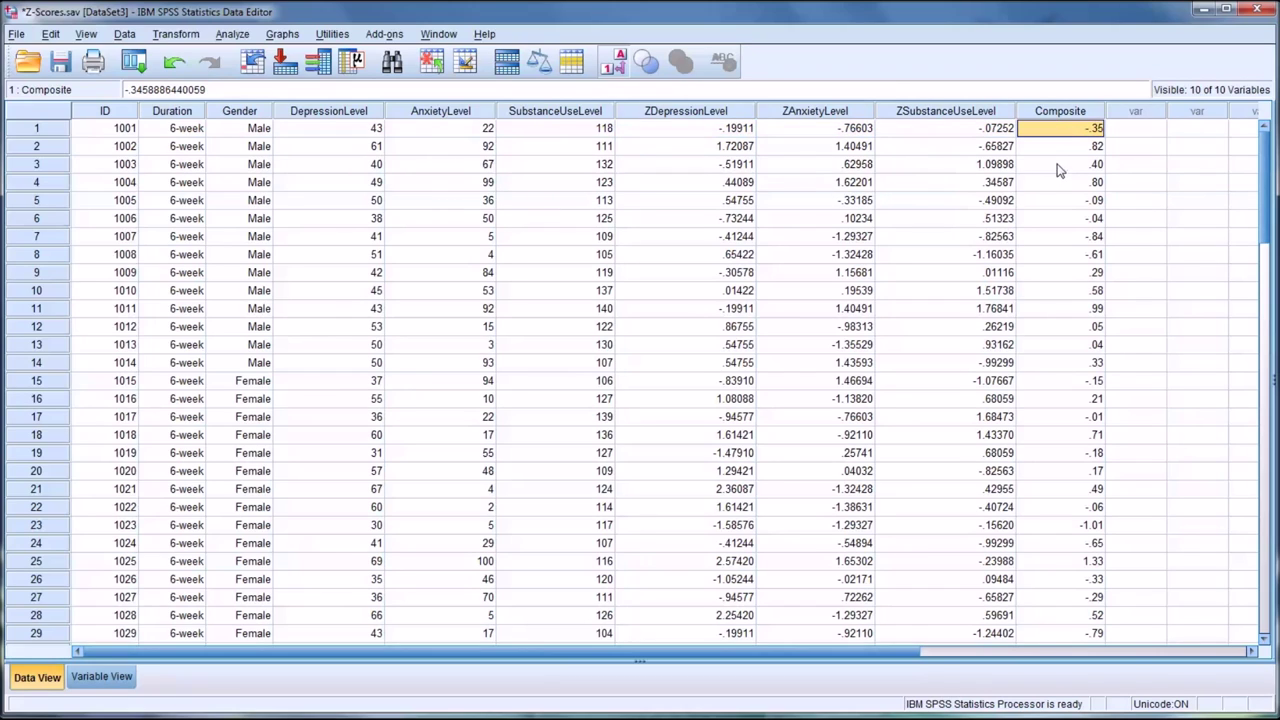
left_click(1058, 148)
left_click(1061, 165)
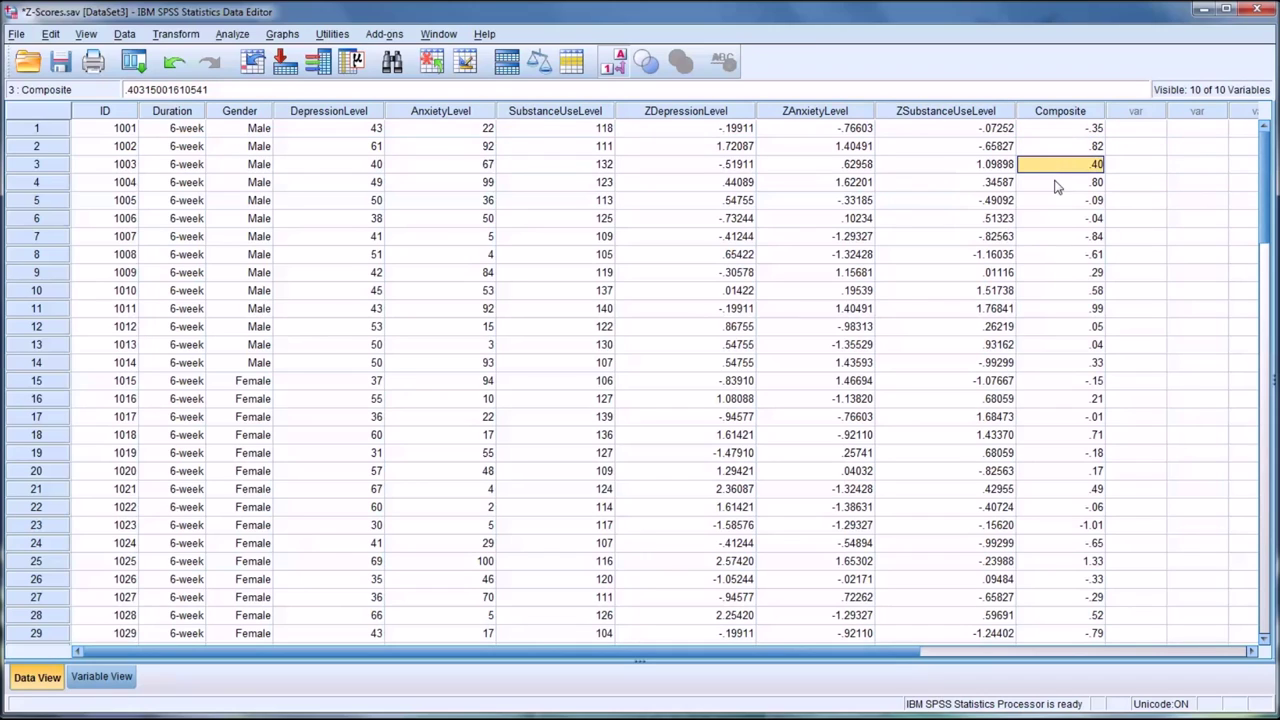
left_click(1058, 190)
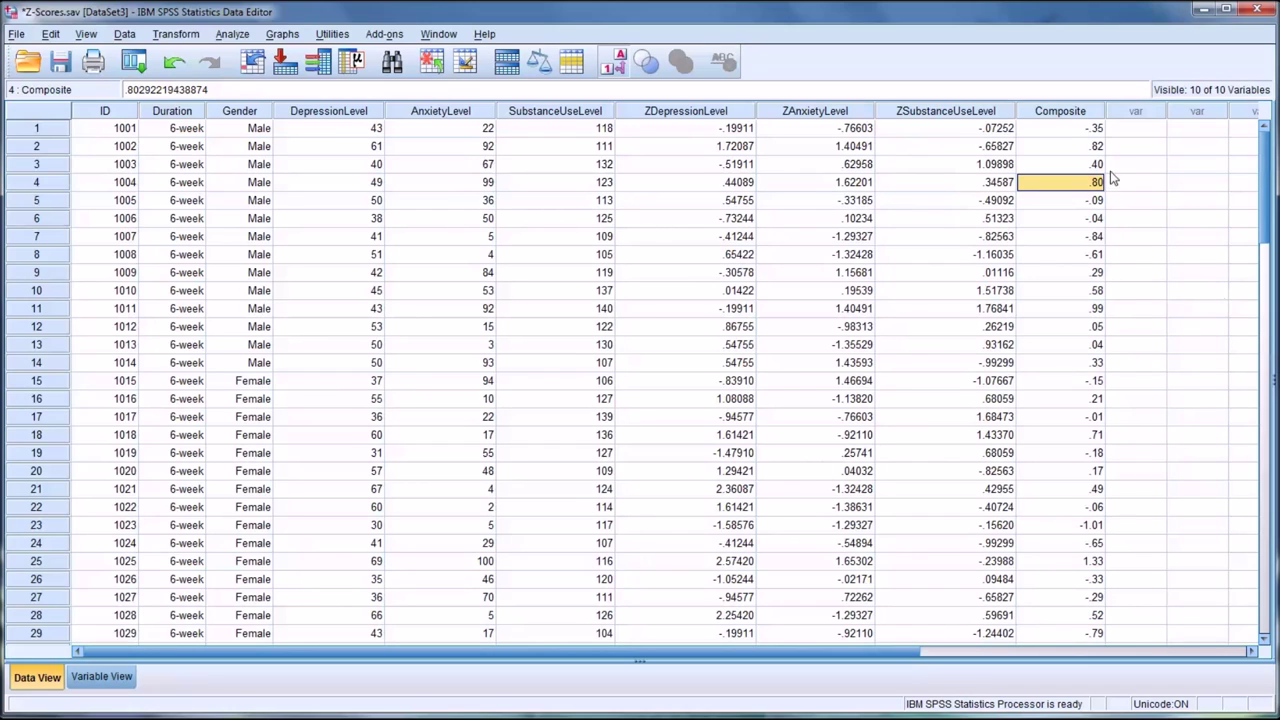
left_click(1052, 114)
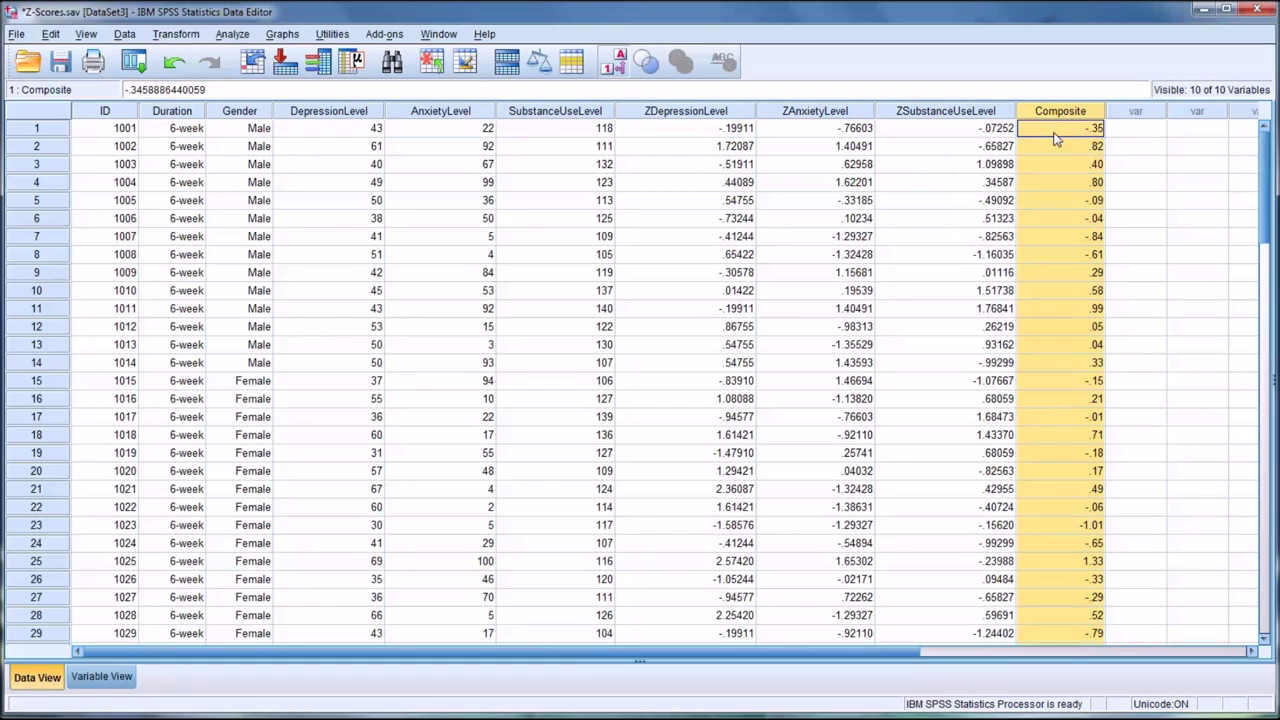
left_click(1053, 134)
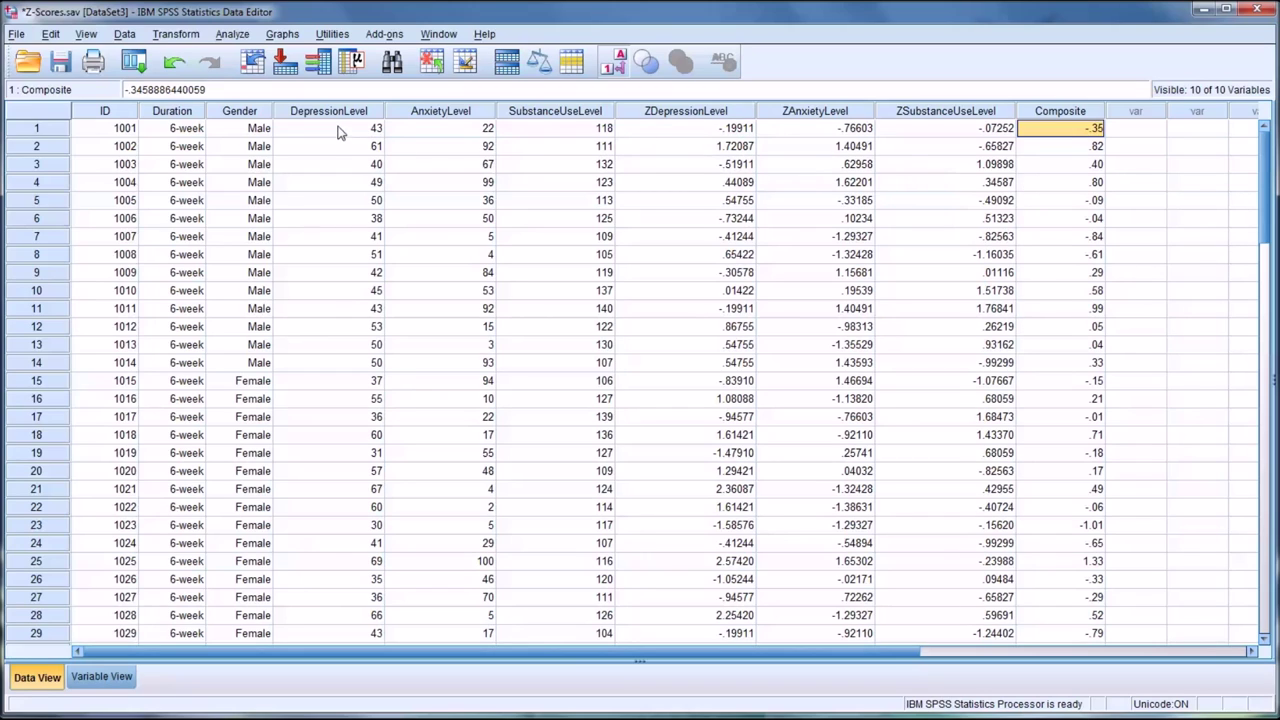
left_click_drag(346, 128, 597, 128)
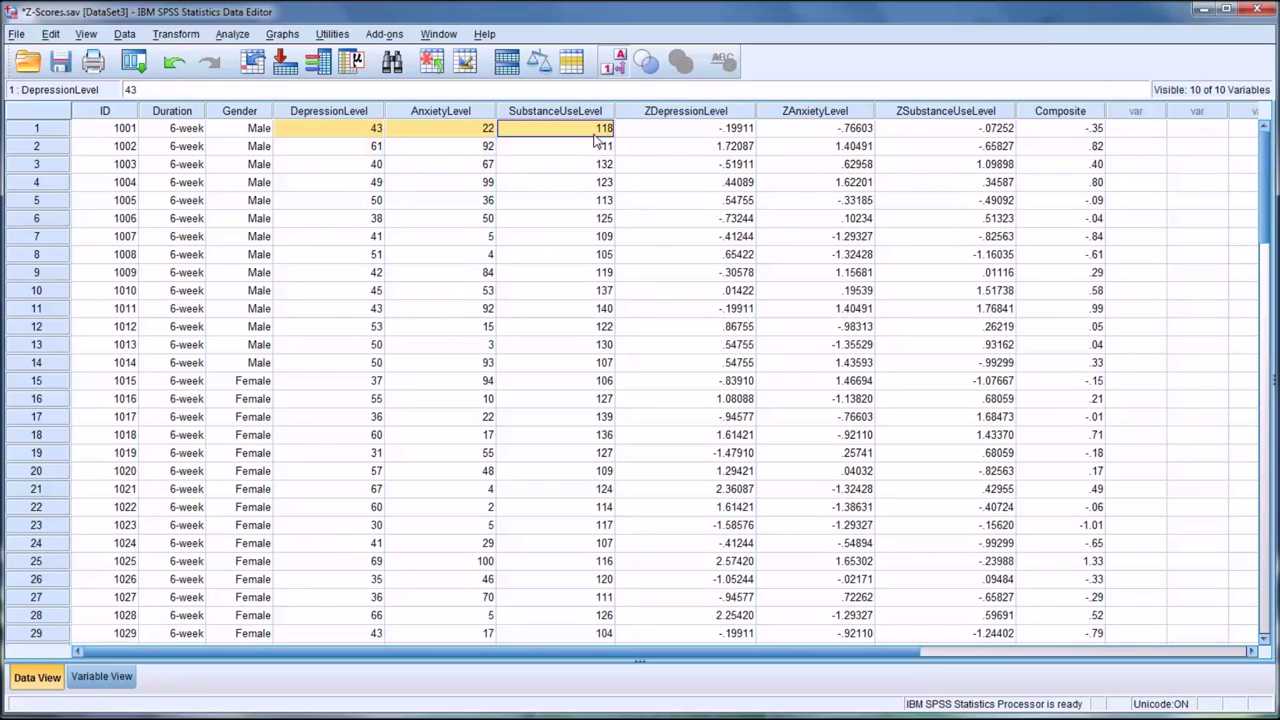
left_click(1092, 132)
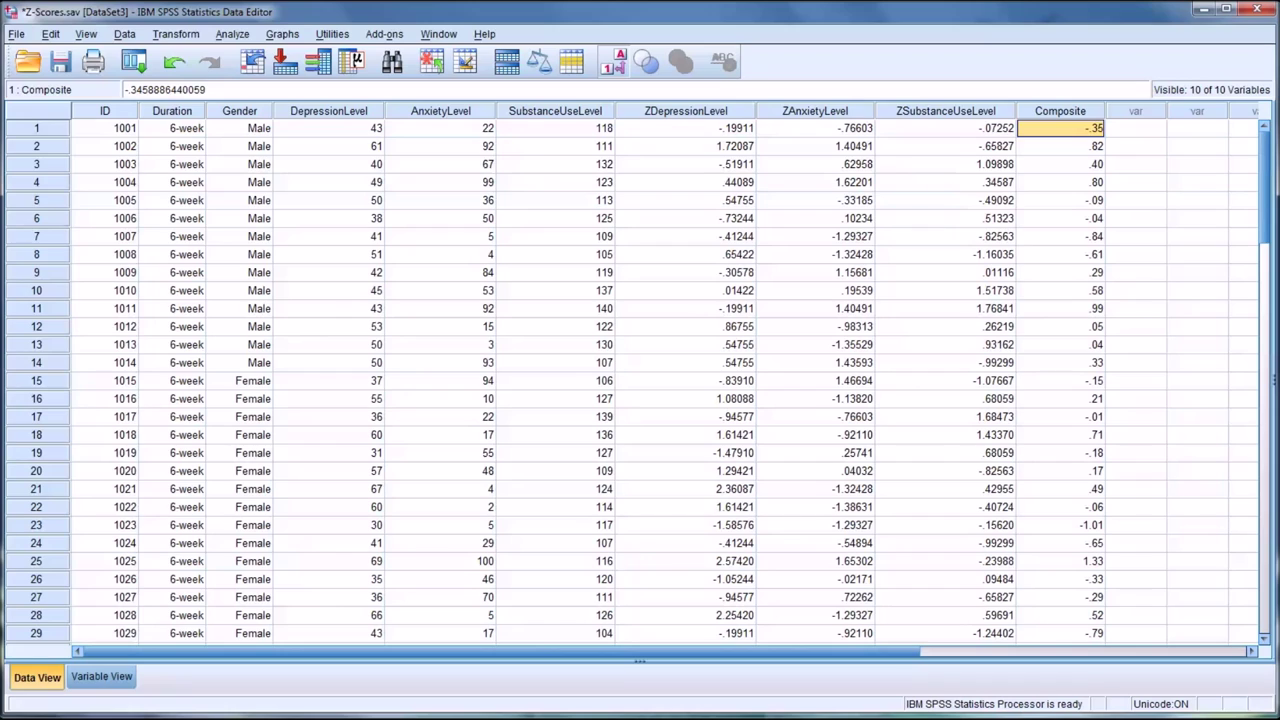